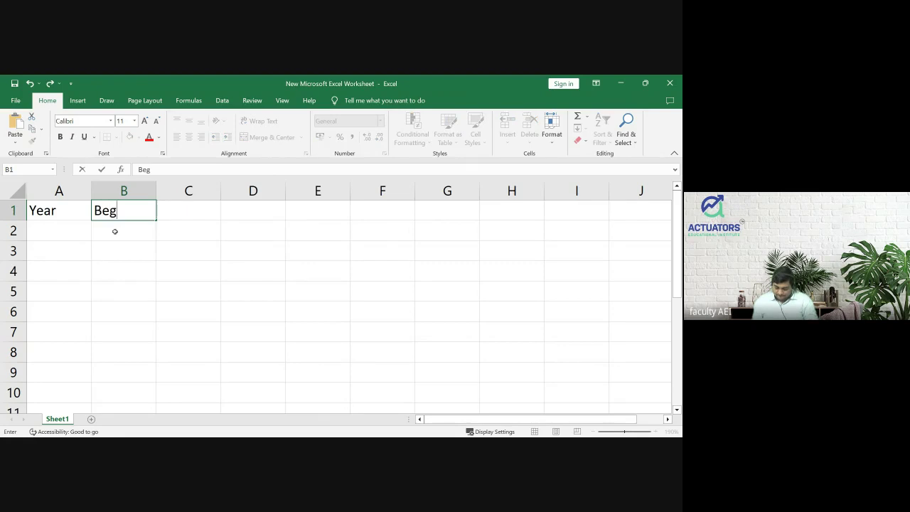
Complete the column header in cell B1 as "Beginning Amount"
type("inning")
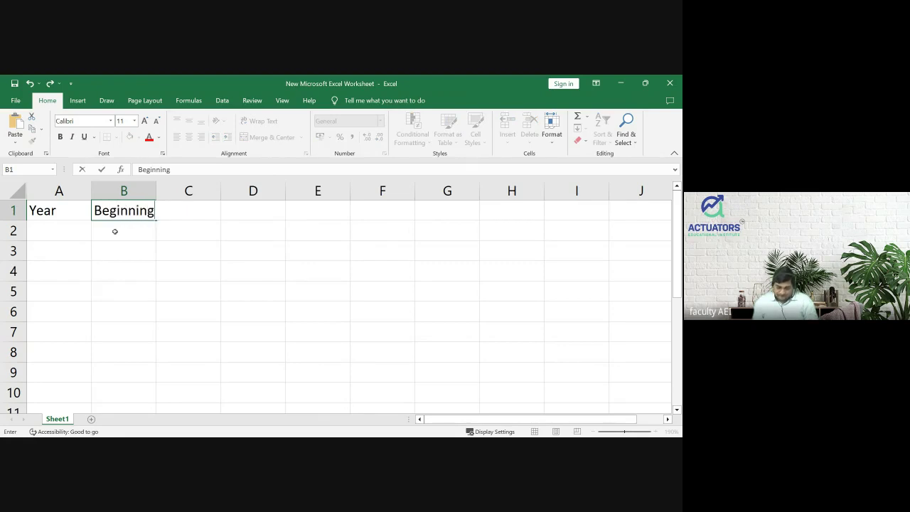
type(" Amoun")
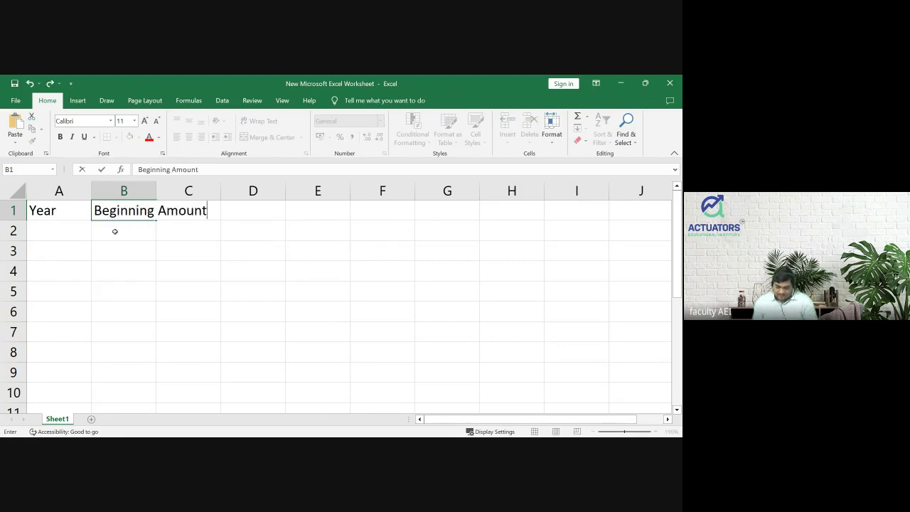
type("t")
key("Return")
key("Up")
key("Right")
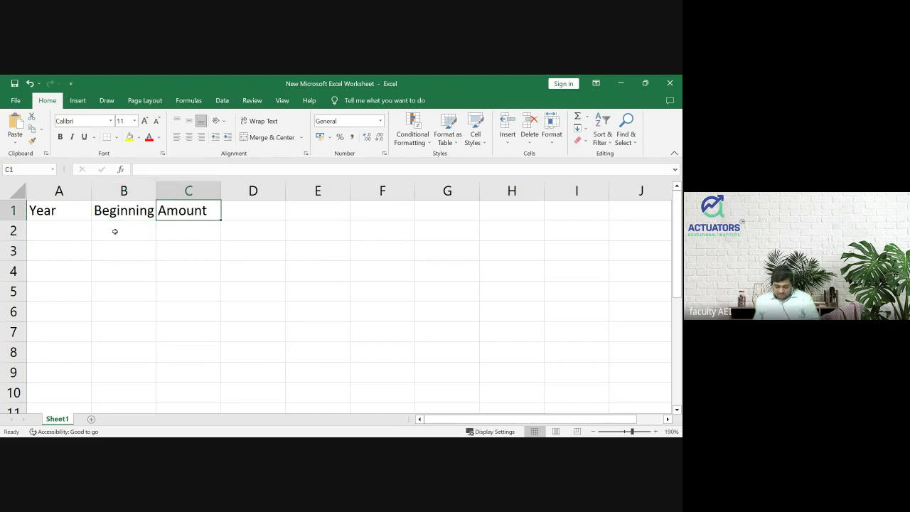
Enter the column header "Annual Instalment" in cell C1
type("I")
key("BackSpace")
type("Annual Instalment")
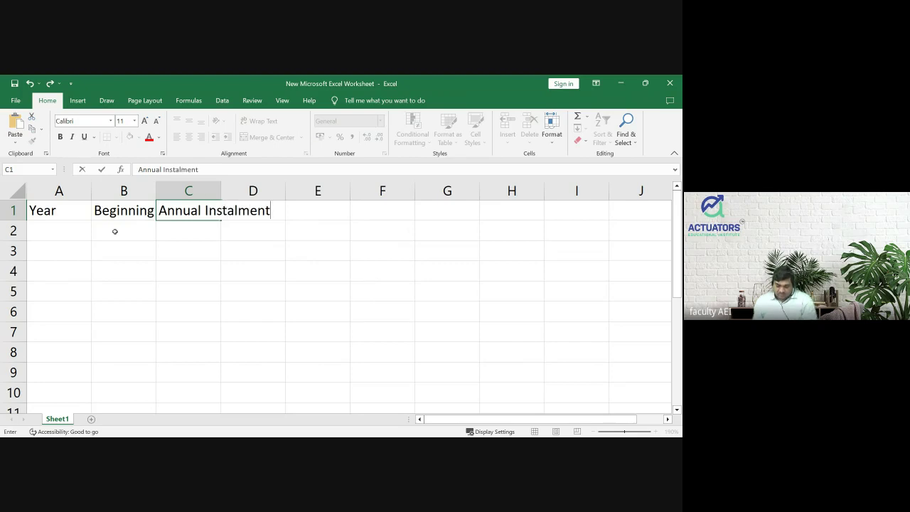
key("Return")
key("Up")
key("Right")
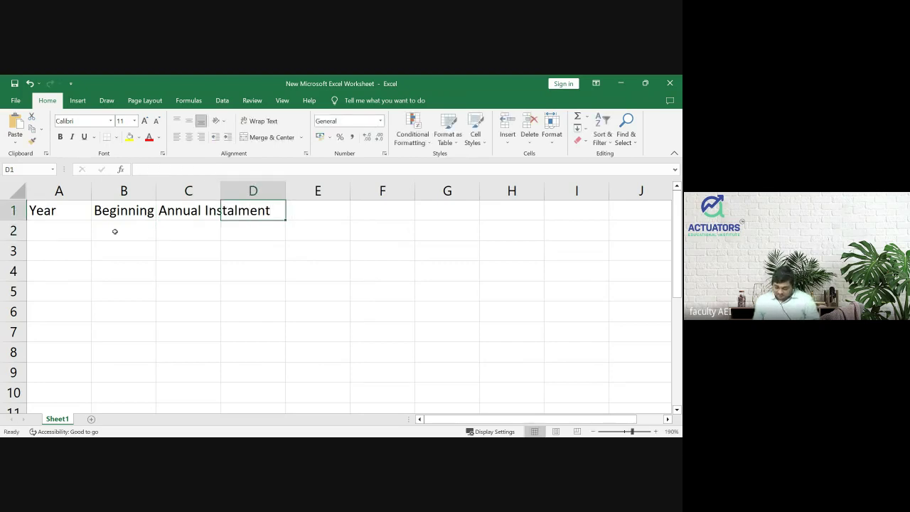
Enter the column header "Interest" in cell D1
type("Interest")
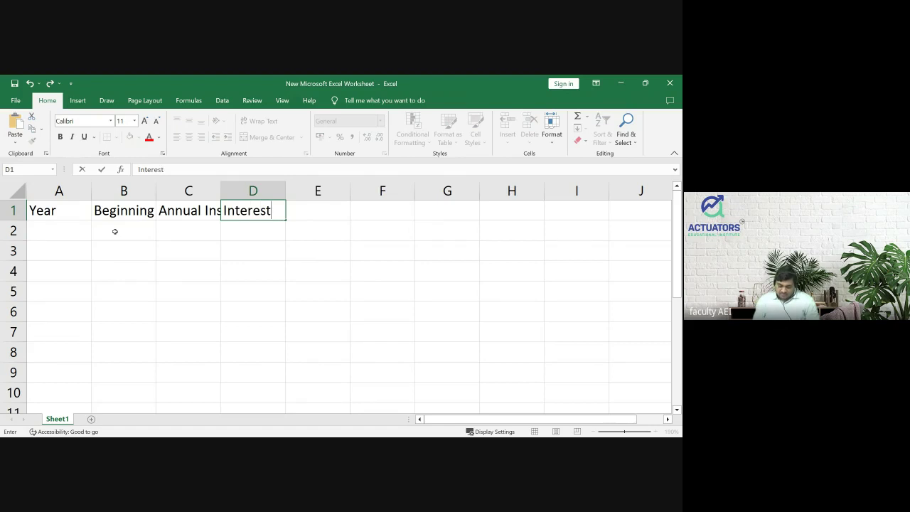
key("Return")
key("Up")
key("Right")
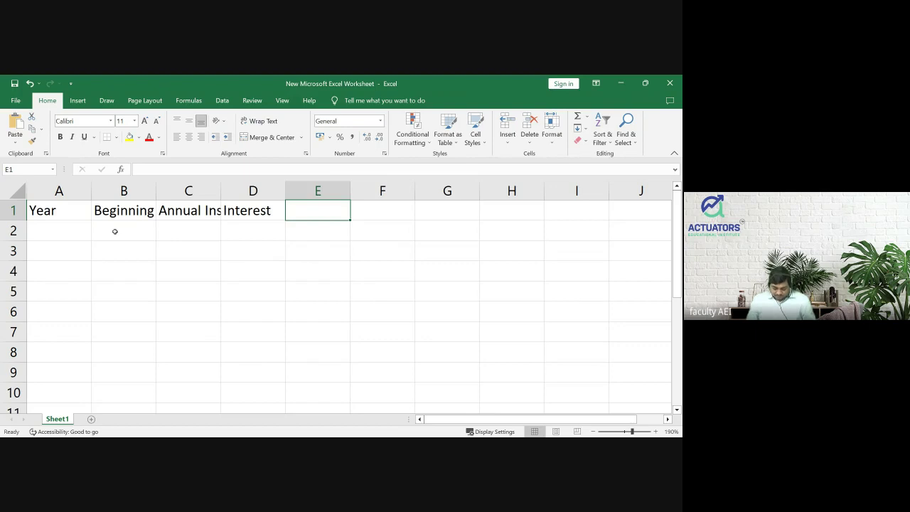
Enter the column headers "Principal Remaining" in cell E1 and "End Balance" in cell F1
type("Re")
key("BackSpace")
key("BackSpace")
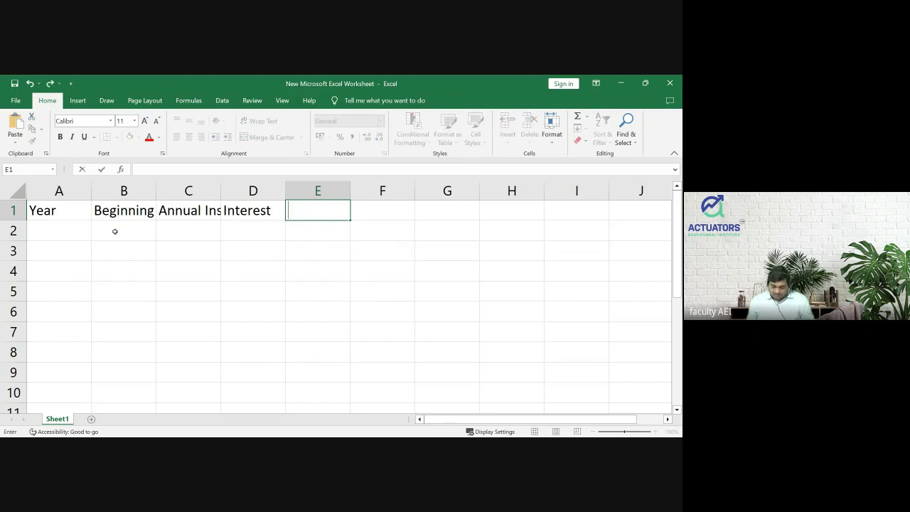
type("Princip")
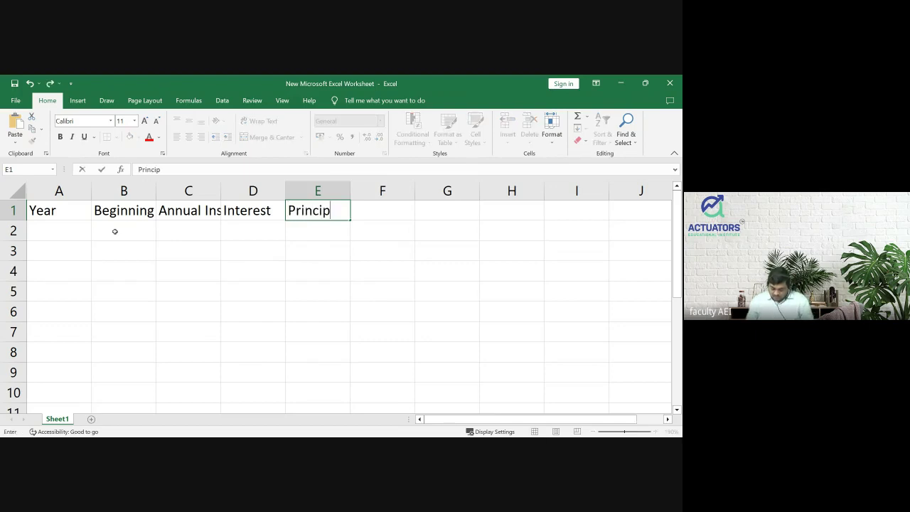
type("al Remaining")
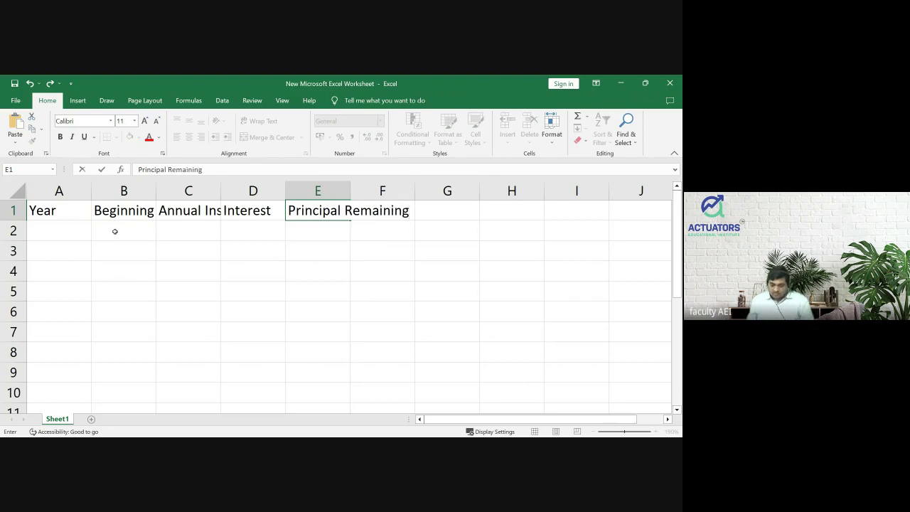
key("Tab")
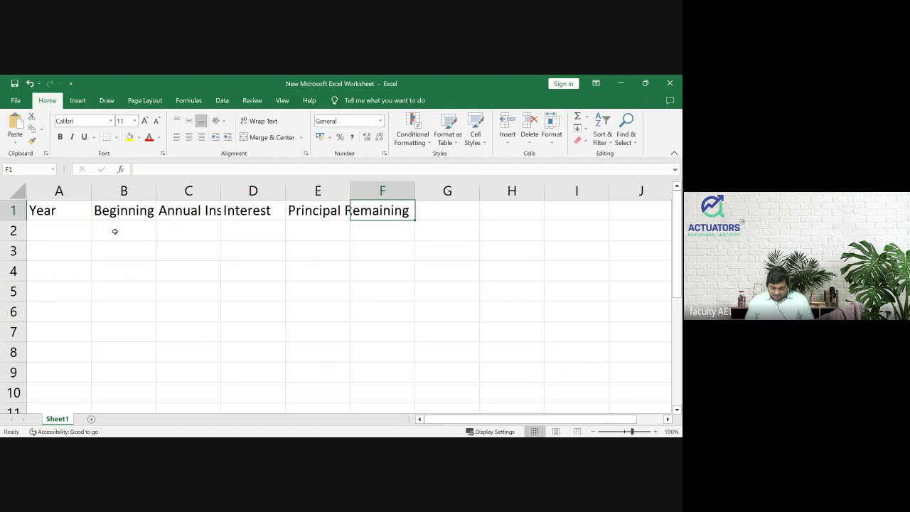
type("End Balance")
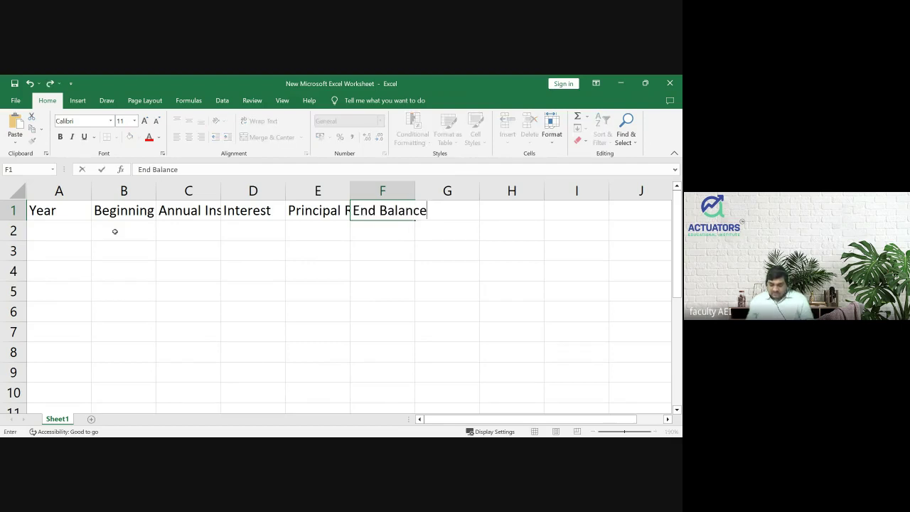
key("Return")
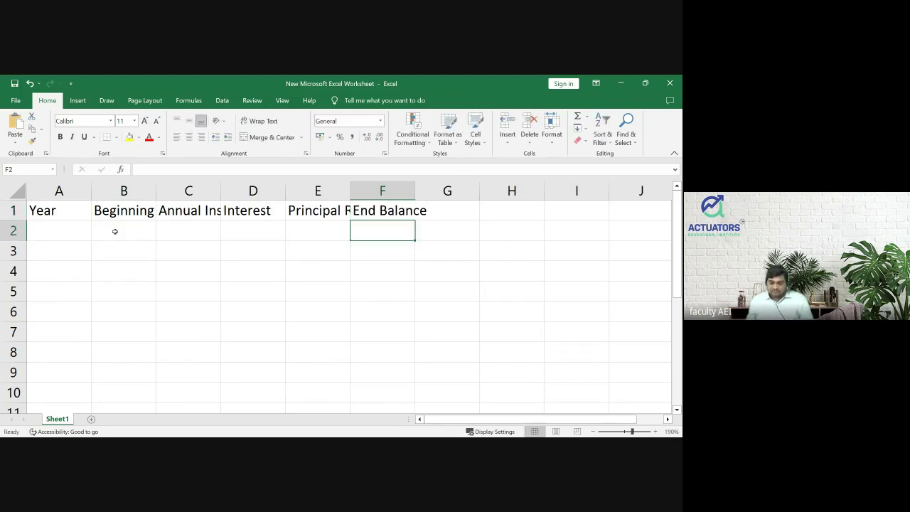
Autofit the width of all columns in the sheet to their header text
left_click(8, 187)
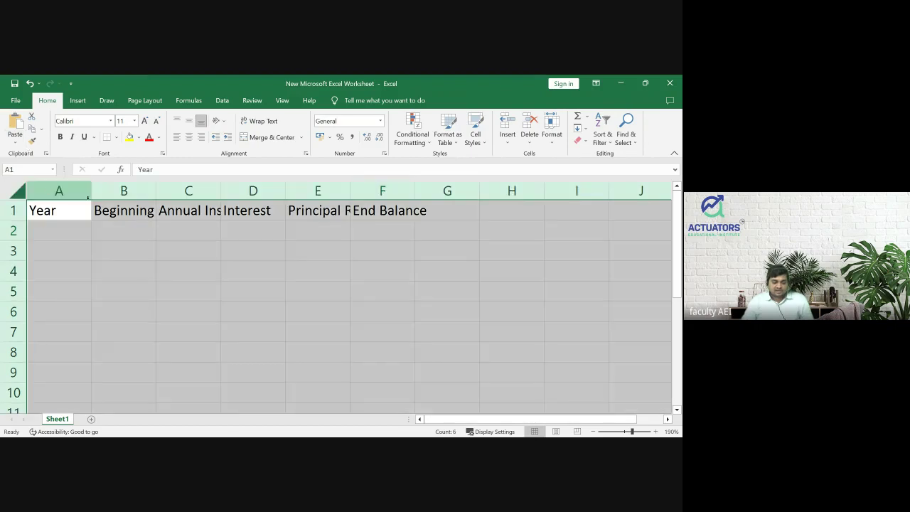
double_click(90, 192)
left_click(374, 253)
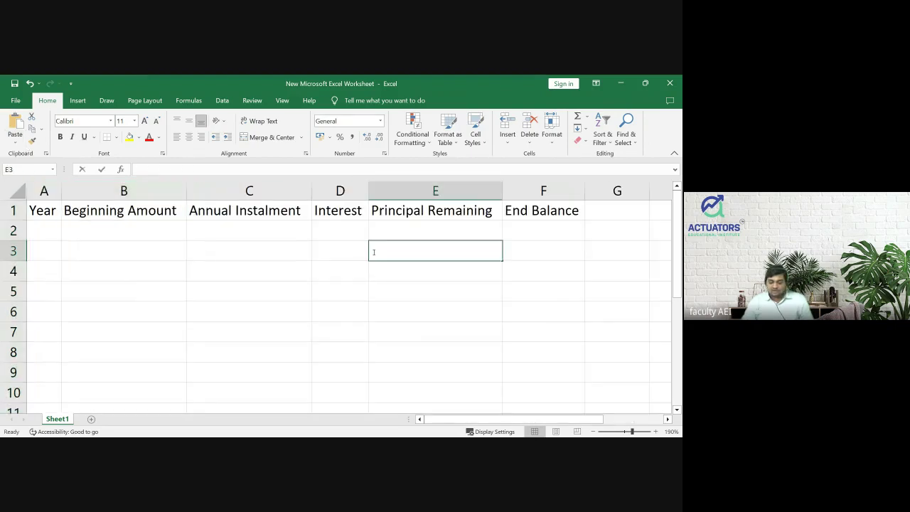
Enter the first two year numbers, 1 and 2, in cells A2 and A3
double_click(51, 229)
type("1")
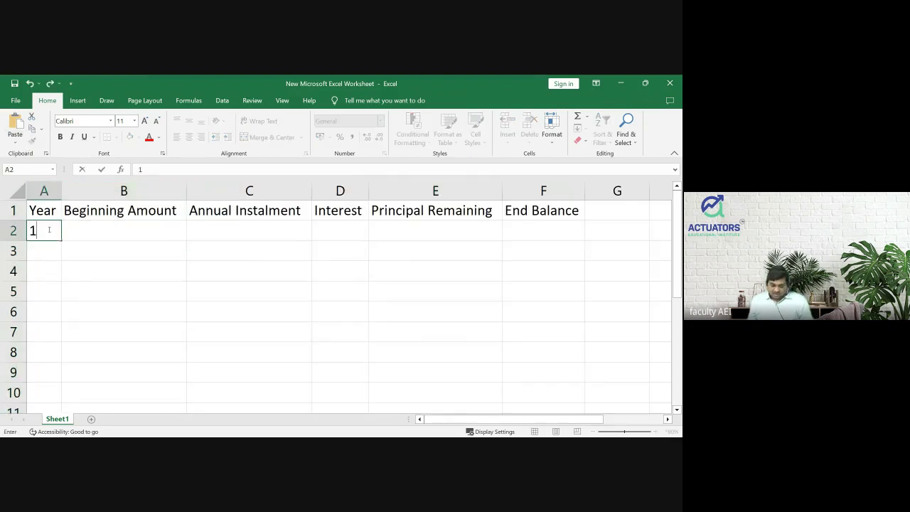
key("Return")
type("2")
key("Return")
Try to fill the year series downward from cells A2:A3
left_click_drag(48, 229, 50, 251)
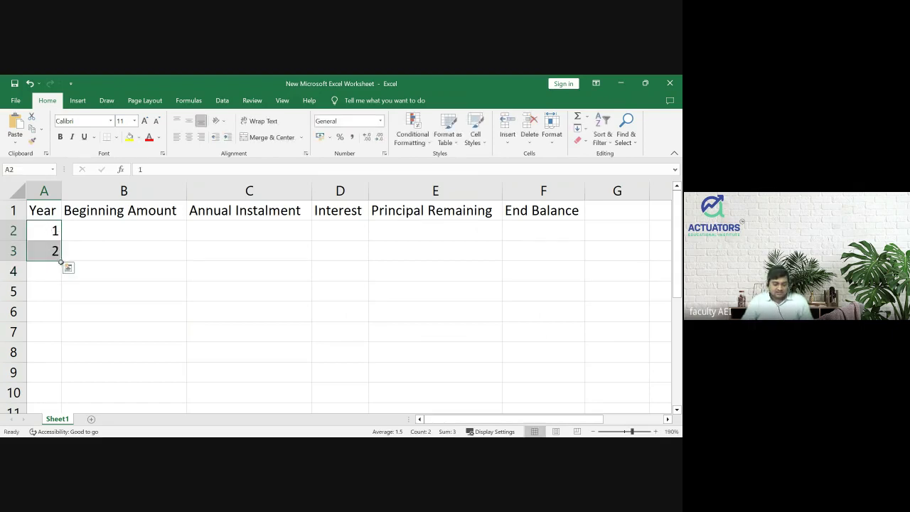
left_click(43, 229)
left_click_drag(43, 229, 56, 256)
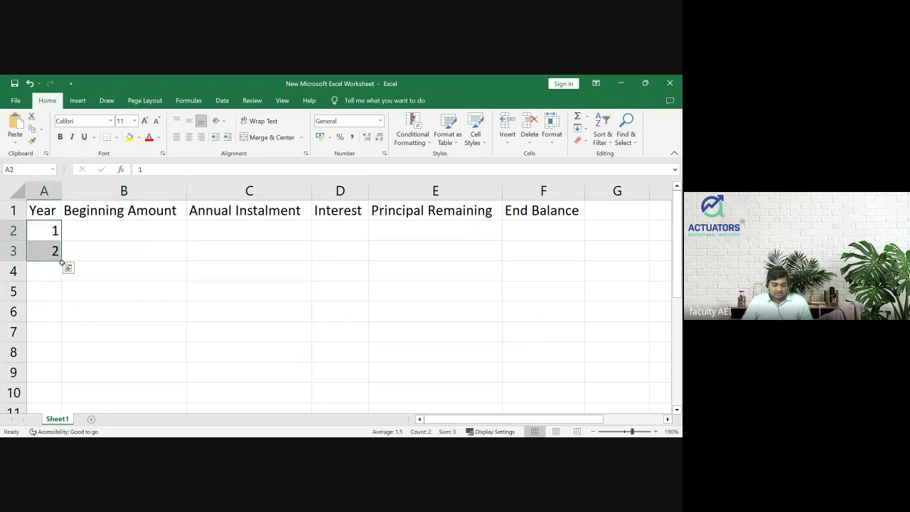
left_click_drag(62, 261, 65, 291)
left_click(118, 362)
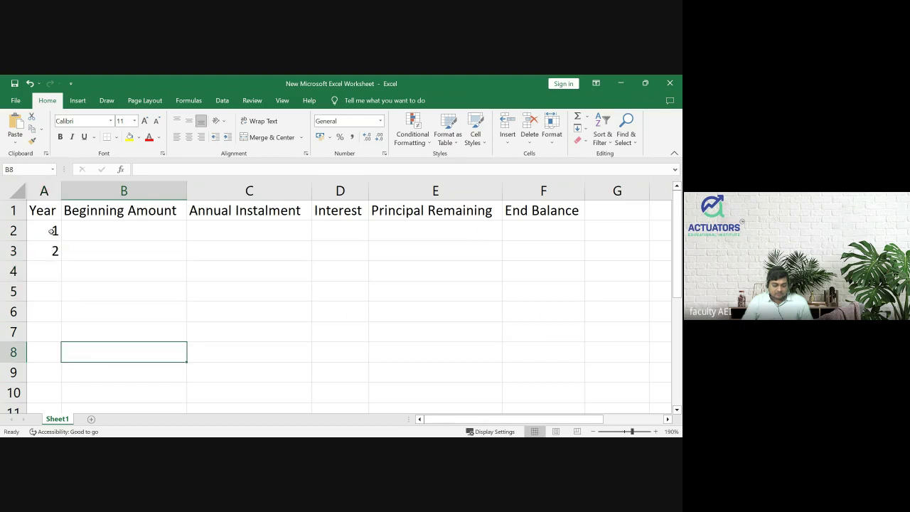
left_click(54, 230)
double_click(54, 231)
left_click(123, 250)
left_click(55, 230)
left_click_drag(63, 249, 66, 272)
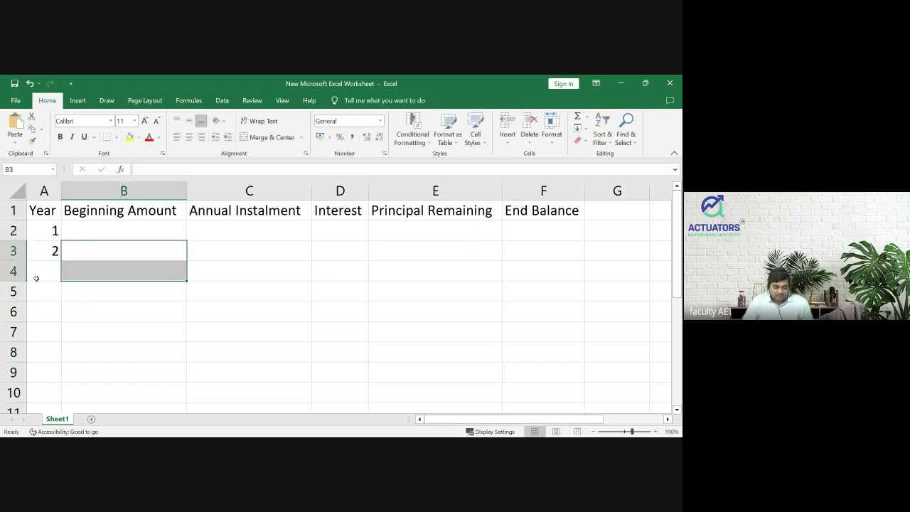
left_click(39, 288)
left_click_drag(47, 229, 48, 251)
left_click(55, 254)
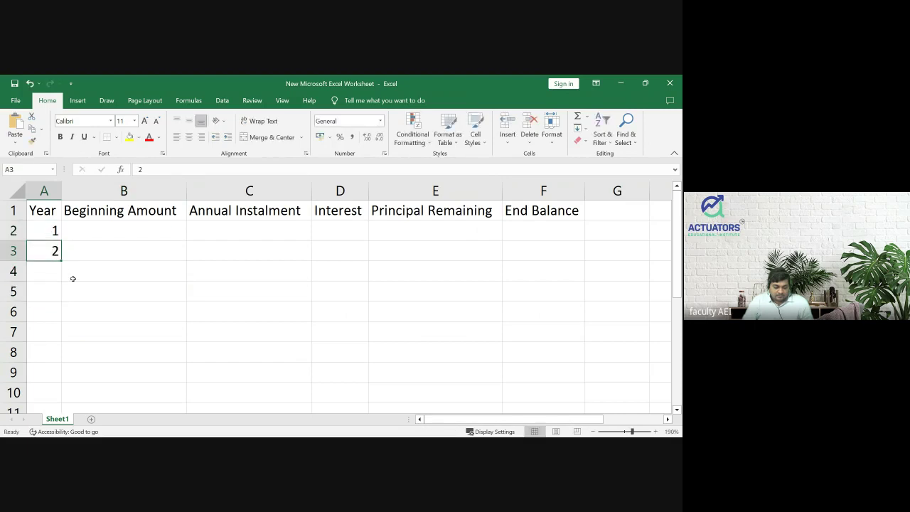
left_click(73, 278)
left_click(49, 230)
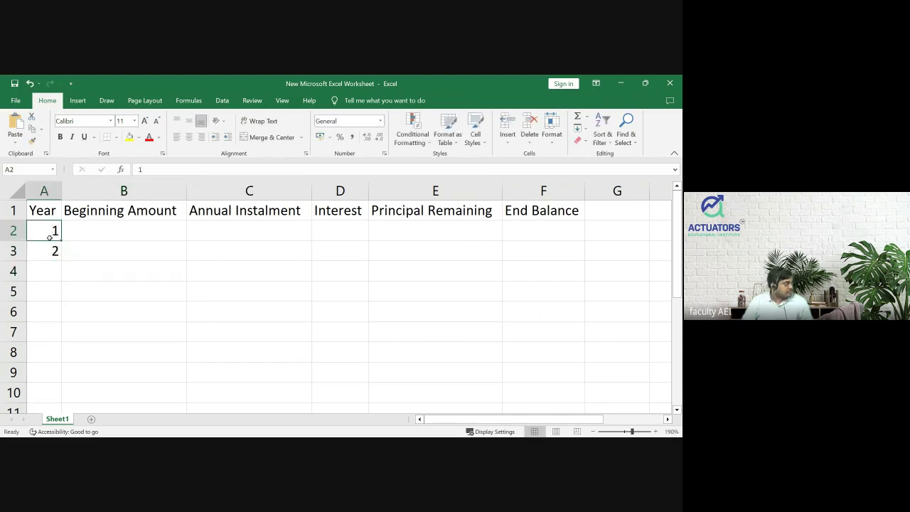
left_click_drag(52, 230, 118, 291)
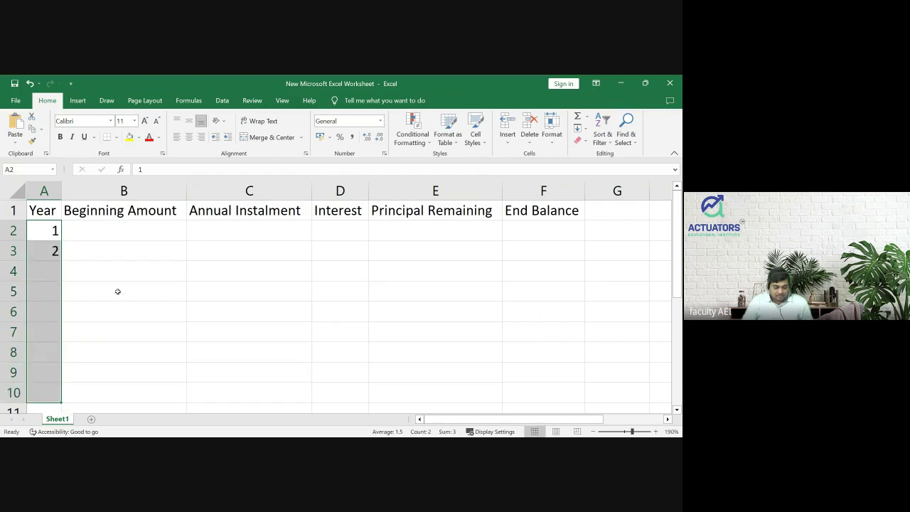
left_click(118, 292)
left_click(49, 270)
left_click(59, 257)
double_click(59, 258)
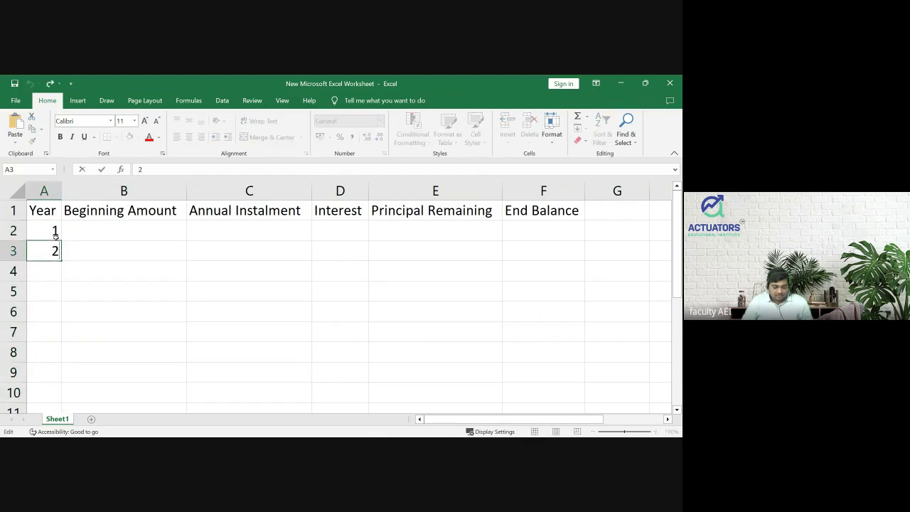
left_click(59, 233)
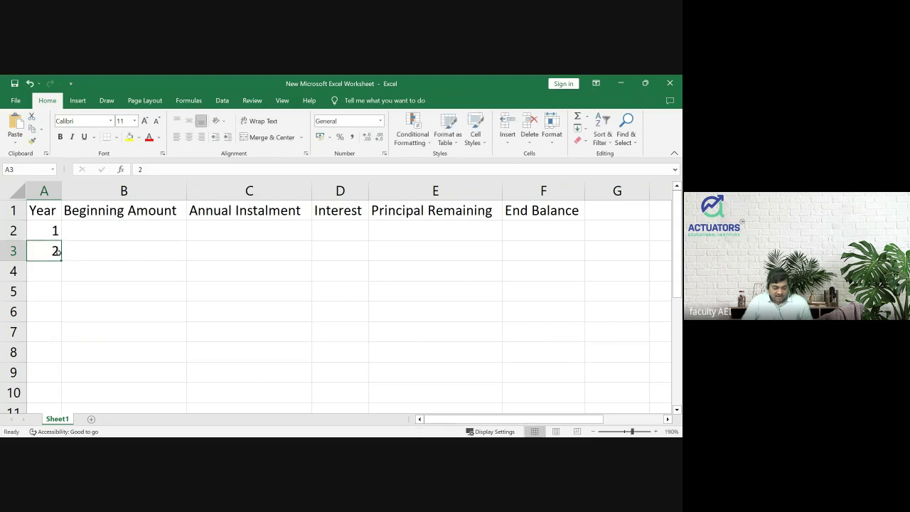
left_click(59, 230)
left_click(60, 250)
left_click(86, 272)
left_click_drag(49, 229, 55, 244)
left_click(58, 250)
double_click(55, 230)
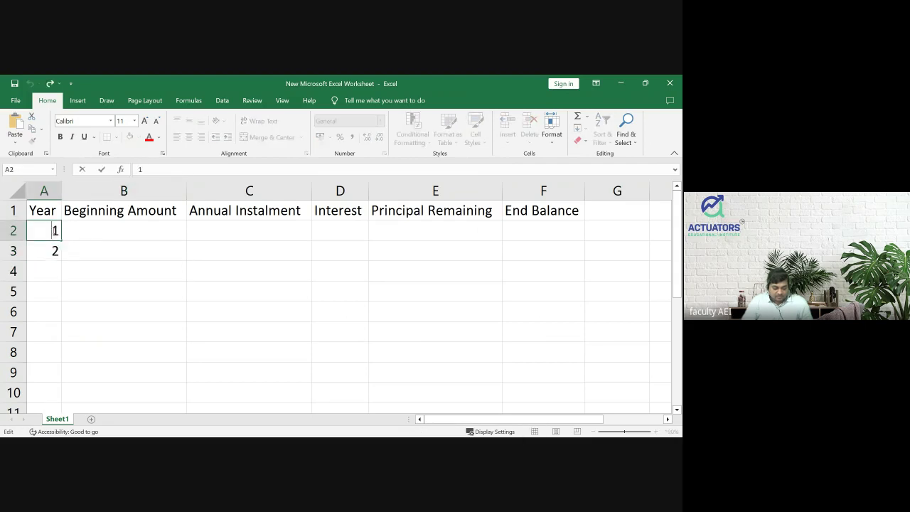
left_click(73, 246)
Open the Quick Analysis options for the year cells A2:A3 and dismiss them
left_click(47, 225)
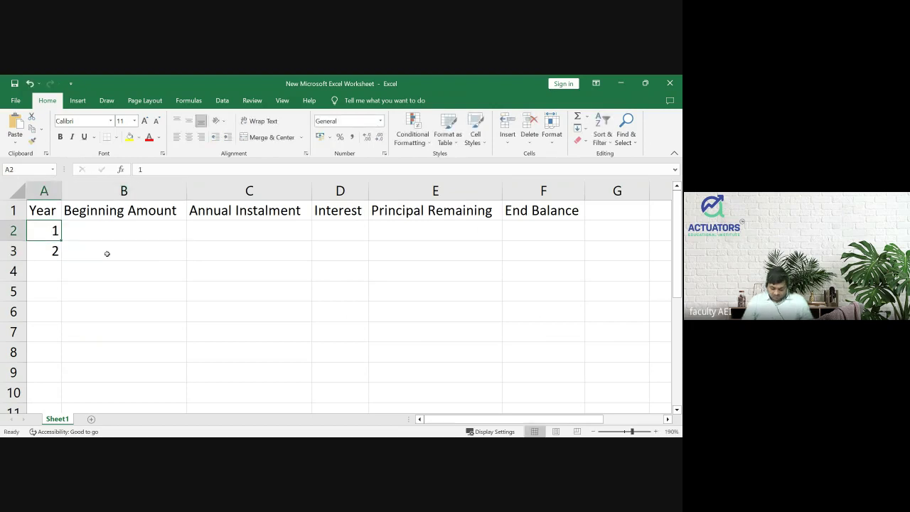
key("shift+Down")
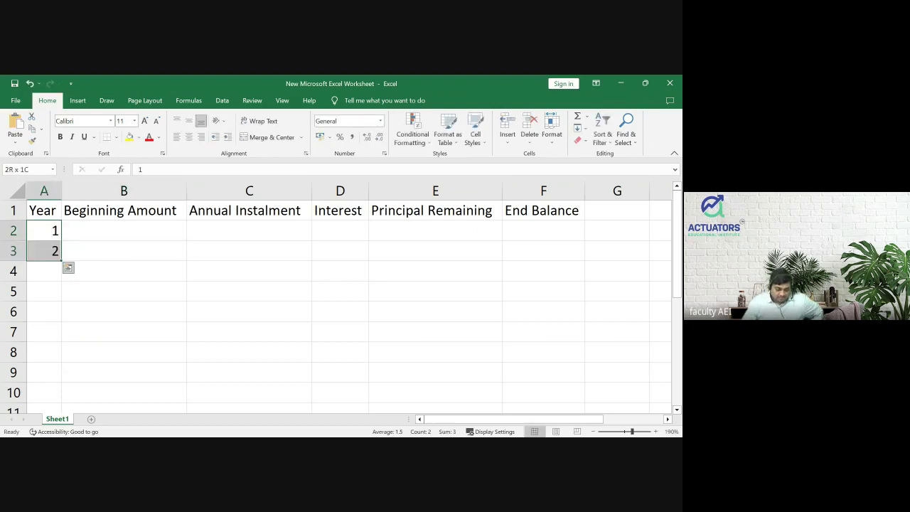
key("ctrl+q")
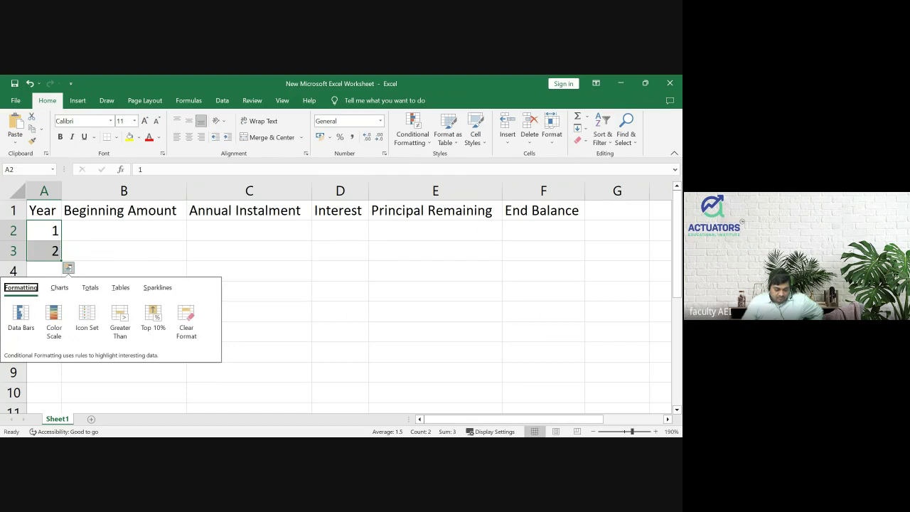
left_click_drag(124, 271, 123, 292)
left_click(124, 352)
key("F2")
Enter the remaining year numbers 3 to 10 down column A in cells A4:A11
left_click(52, 273)
type("3")
key("Return")
type("4")
key("Return")
type("5")
key("Return")
type("6")
key("Return")
type("7")
key("Return")
type("8")
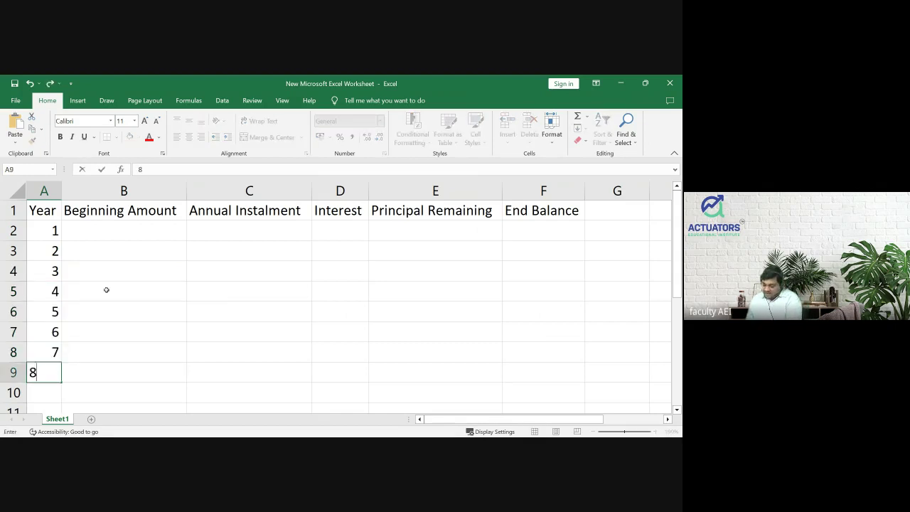
key("Return")
type("9")
key("Return")
type("10")
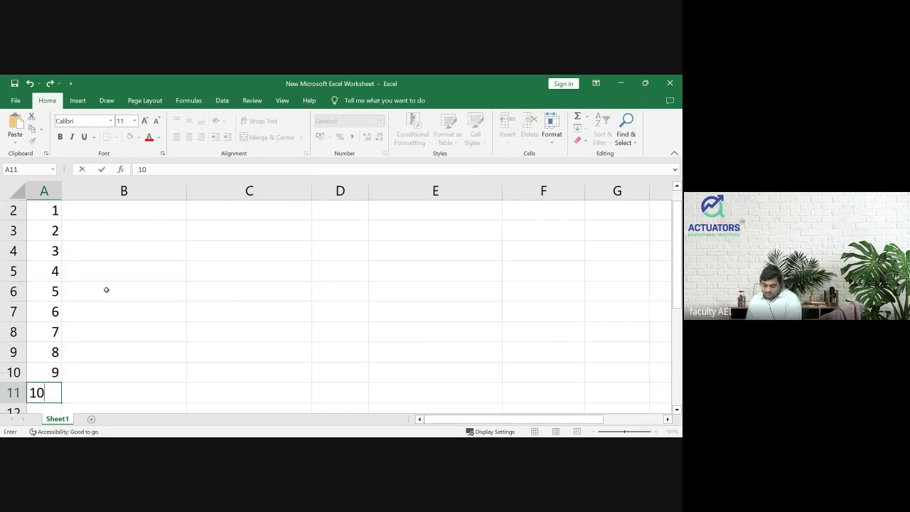
key("Return")
Enter 1000000 as the Beginning Amount for year 1 in cell B2
key("Up")
key("ctrl+Home")
key("Down")
key("Down")
key("Up")
key("Right")
type("1000000")
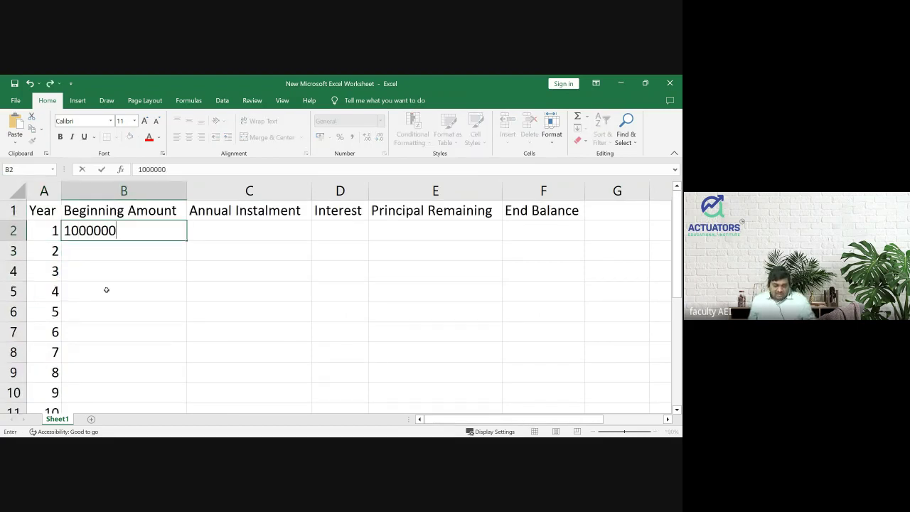
key("Return")
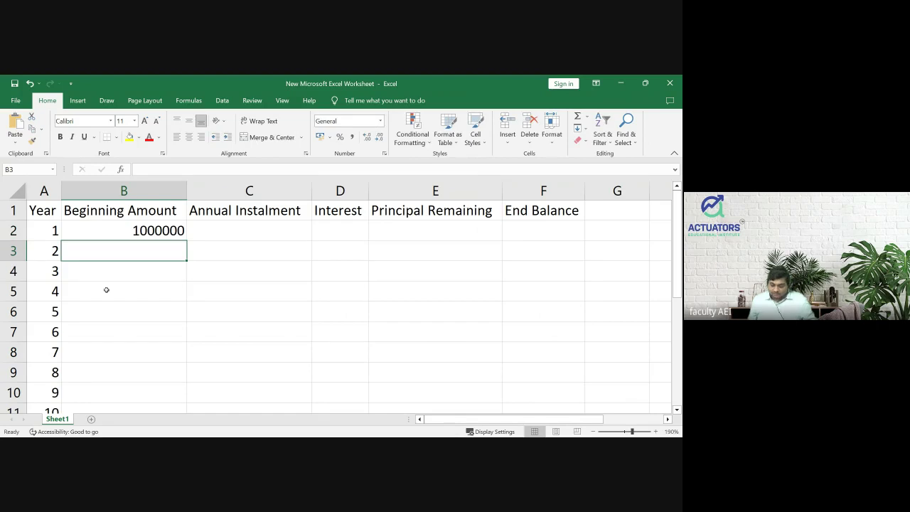
Enter the year 1 interest formula =B2*10% in cell D2
key("Up")
key("Right")
key("Right")
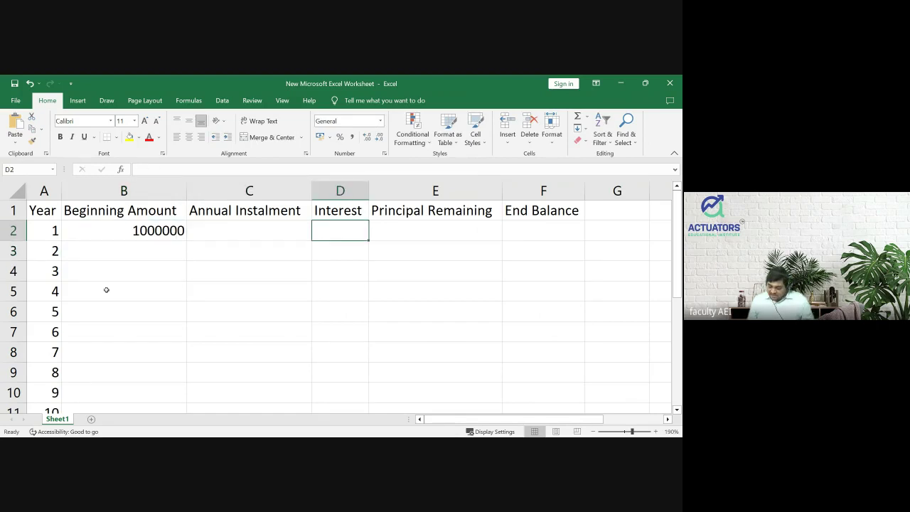
type("=")
key("Left")
key("Left")
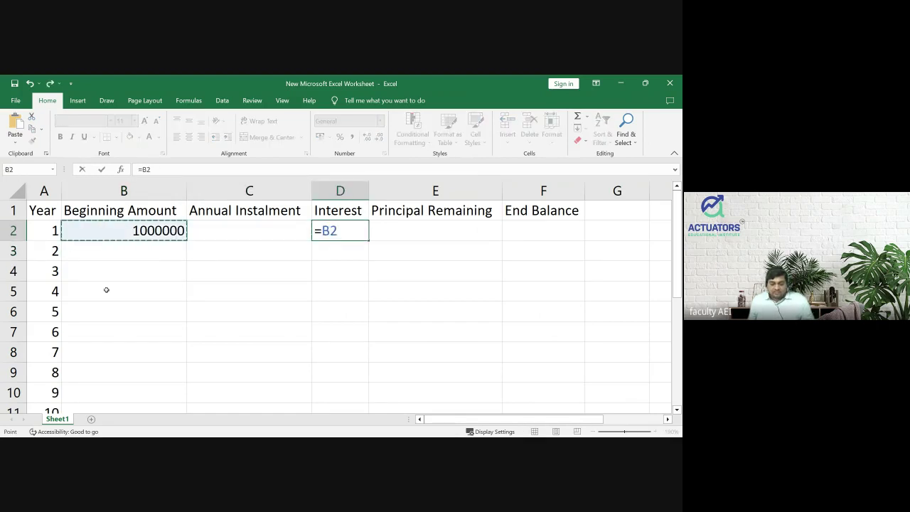
type("*10%")
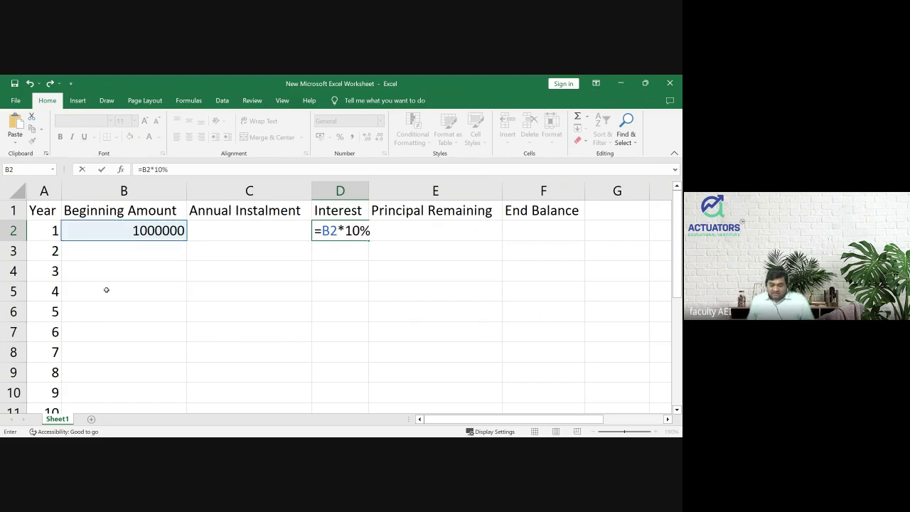
key("Return")
Copy the interest formula from D2 down through cell D11 for all ten years
key("Up")
key("ctrl+c")
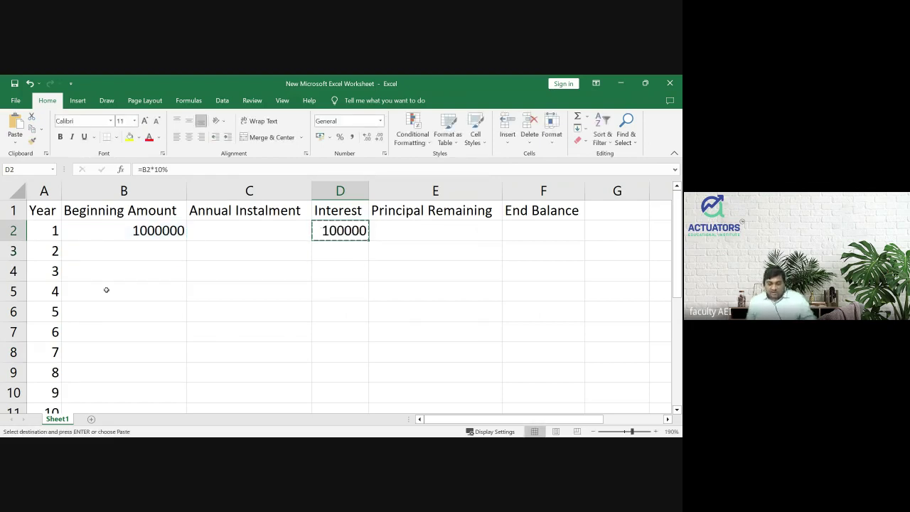
key("shift+Down")
key("shift+Down")
key("shift+Down")
key("shift+Down")
key("shift+Down")
key("shift+Down")
key("shift+Down")
key("shift+Down")
key("shift+Down")
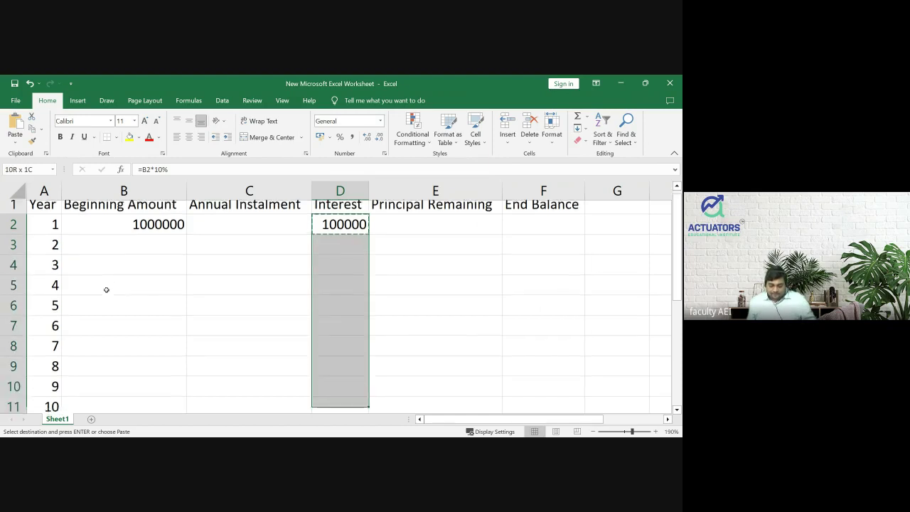
key("Return")
key("Escape")
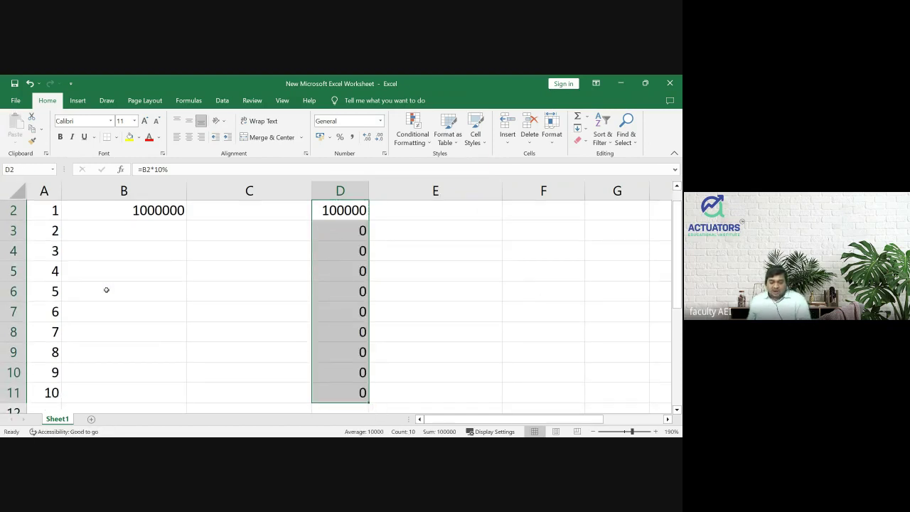
key("Left")
key("Left")
key("Down")
key("Down")
key("Down")
key("Down")
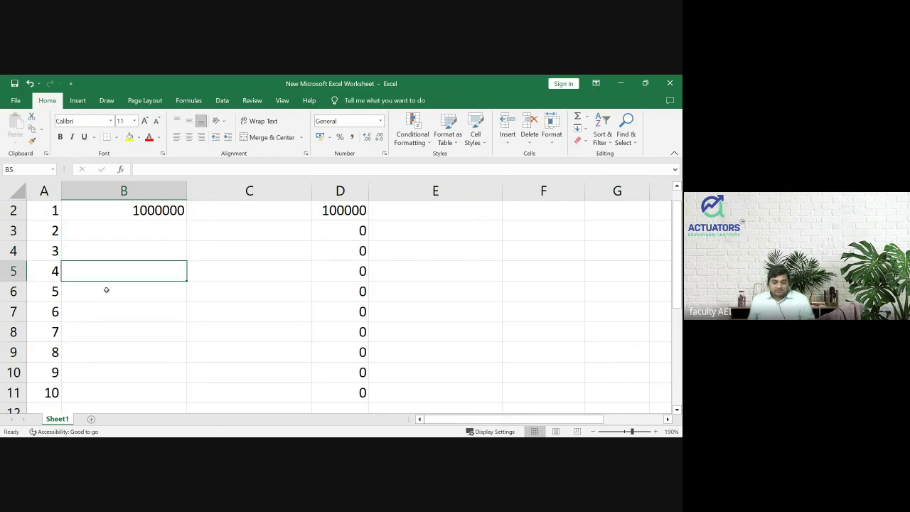
key("Up")
key("Up")
key("Up")
key("Up")
key("Up")
key("Down")
key("Down")
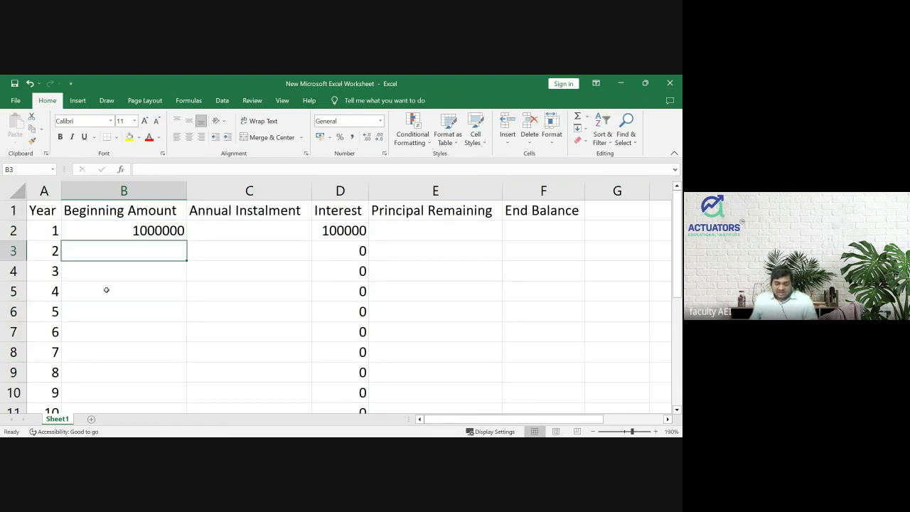
key("Right")
key("Right")
key("Right")
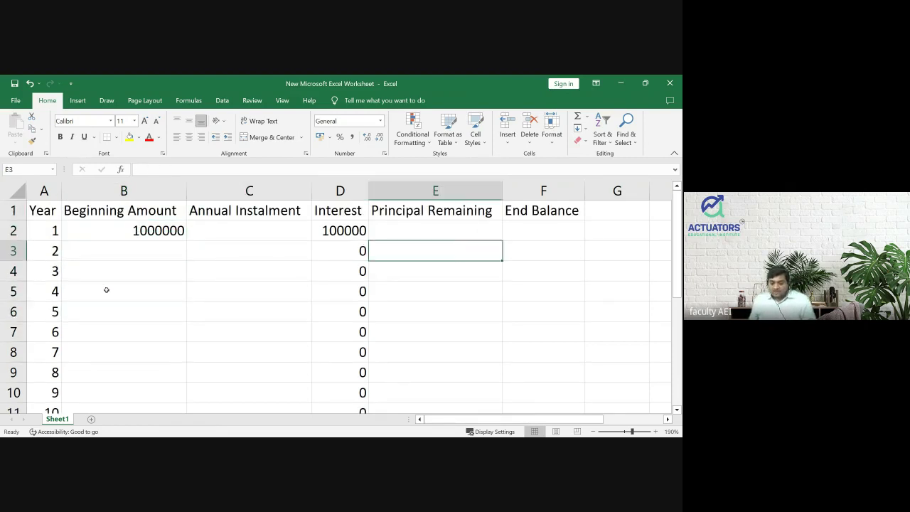
key("Left")
key("Right")
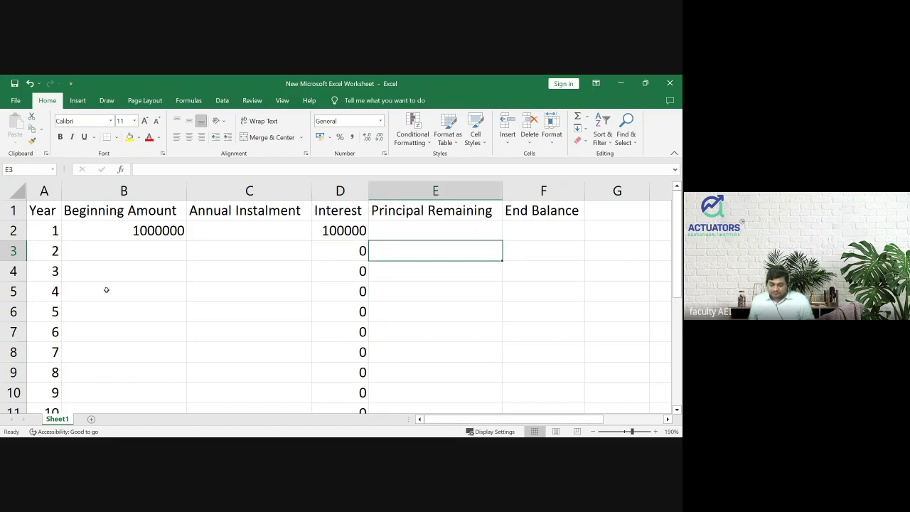
Enter 162747 as the Annual Instalment for year 1 in cell C2
key("Up")
key("Left")
key("Left")
type("162747")
key("Return")
Copy the annual instalment from C2 down through cell C11
key("Up")
key("ctrl+c")
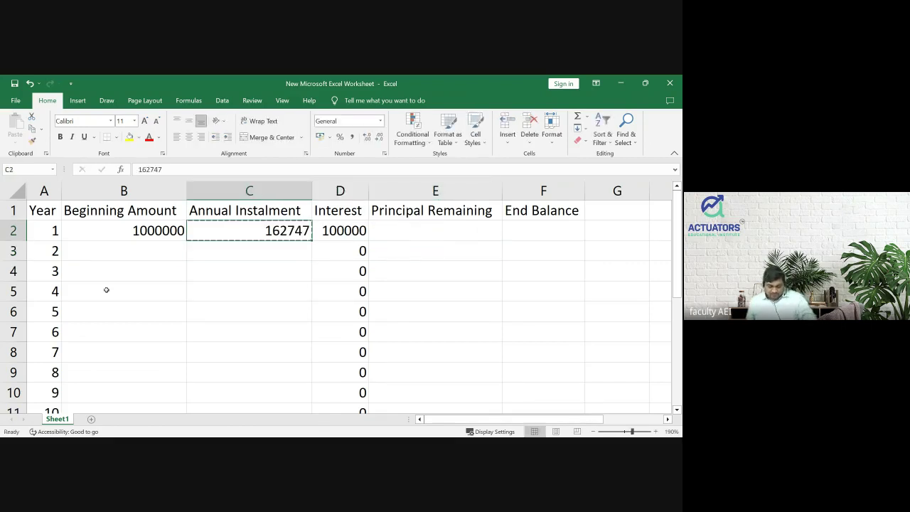
key("shift+Down")
key("shift+Down")
key("shift+Down")
key("shift+Down")
key("shift+Down")
key("shift+Down")
key("shift+Down")
key("shift+Down")
key("shift+Down")
key("Return")
key("Up")
key("Down")
Enter =C2-D2 in cell E2 to compute year 1's principal portion as instalment minus interest
key("Right")
key("Right")
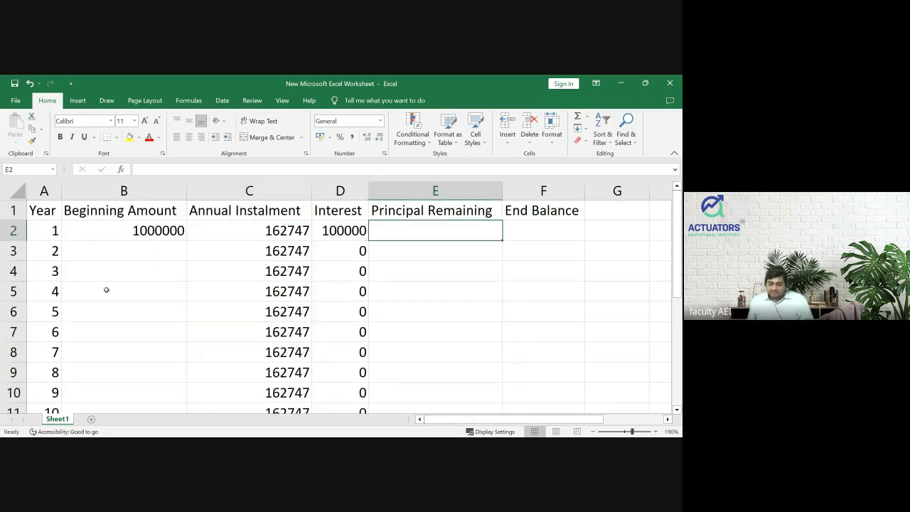
type("=")
key("Left")
key("Left")
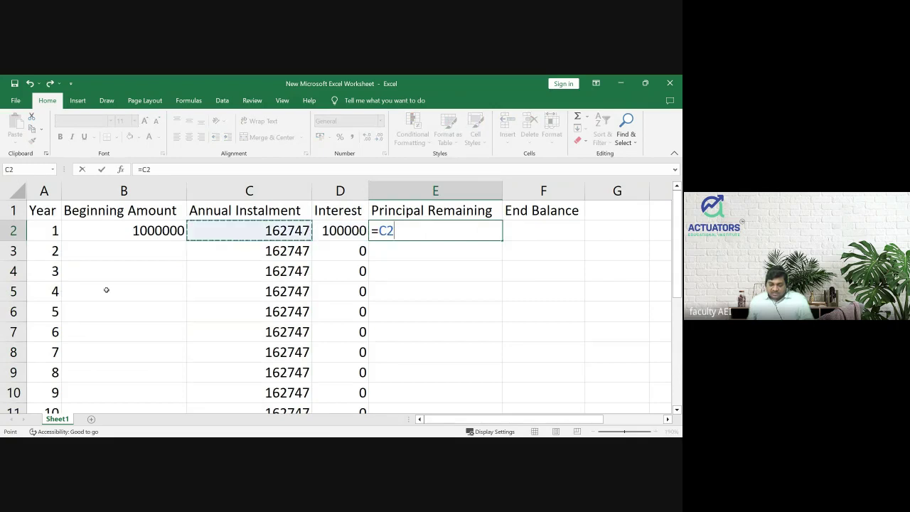
type("-")
key("Left")
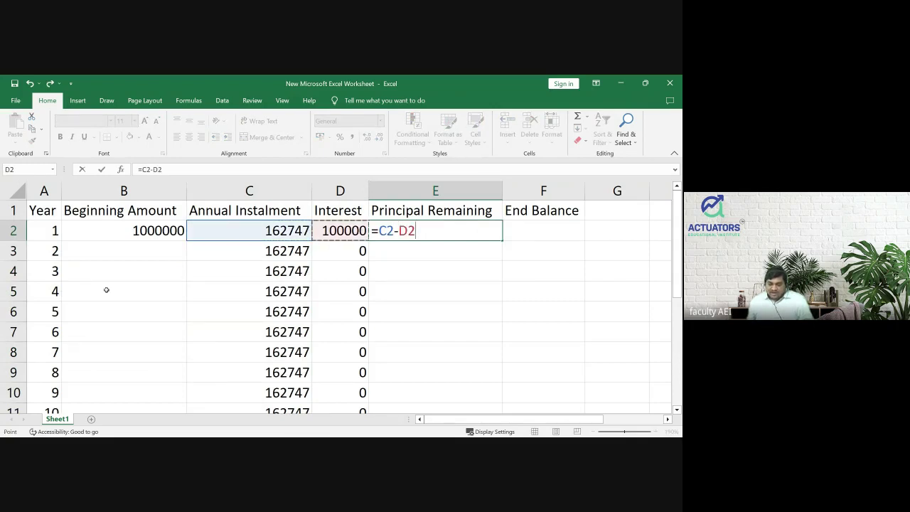
key("Return")
Copy the Principal Remaining formula from E2 down through cell E11
key("Up")
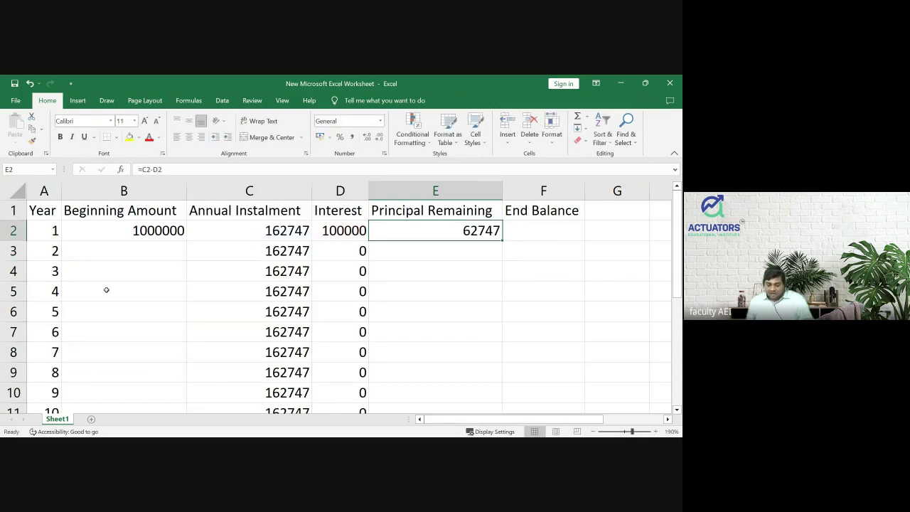
key("ctrl+c")
key("shift+Down")
key("shift+Down")
key("shift+Down")
key("shift+Down")
key("shift+Down")
key("shift+Down")
key("shift+Down")
key("shift+Down")
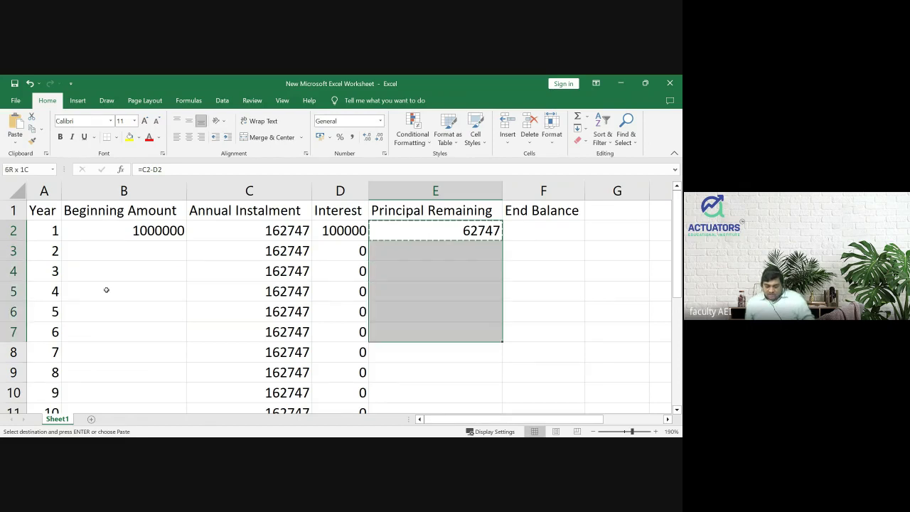
key("shift+Down")
key("Return")
key("shift+Up")
key("shift+Up")
key("shift+Up")
key("shift+Up")
key("shift+Up")
key("shift+Up")
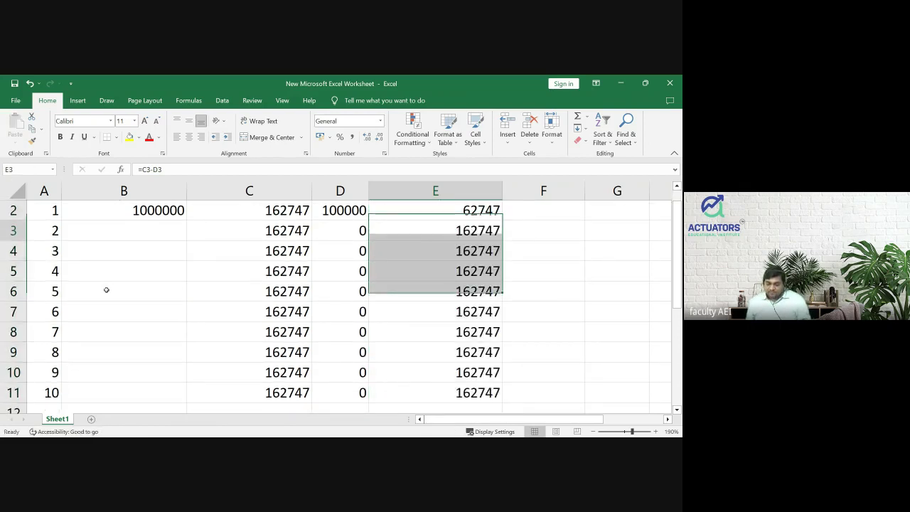
key("Down")
key("Down")
key("Down")
key("Up")
key("Up")
key("Up")
key("Up")
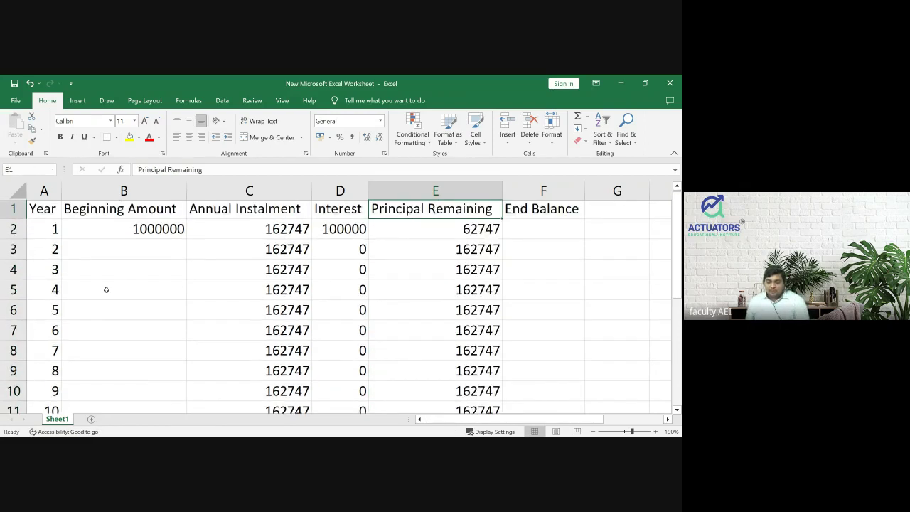
Enter =B2-E2 in cell F2 to compute the End Balance for year 1
key("Down")
key("Right")
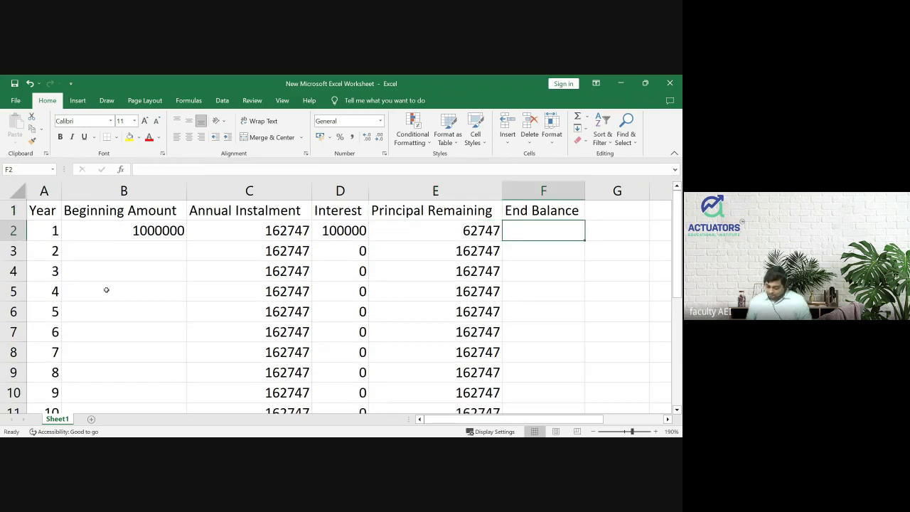
type("=")
key("Left")
key("Left")
key("Left")
key("Left")
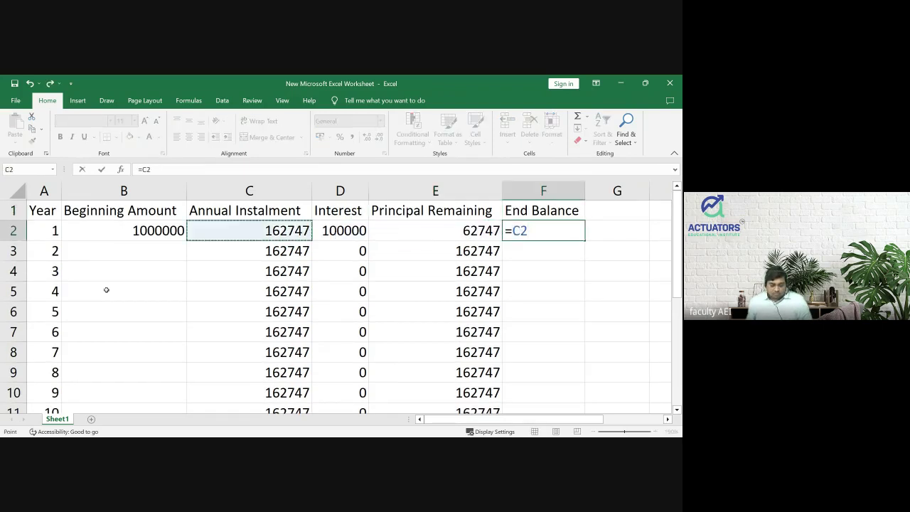
type("-")
key("Left")
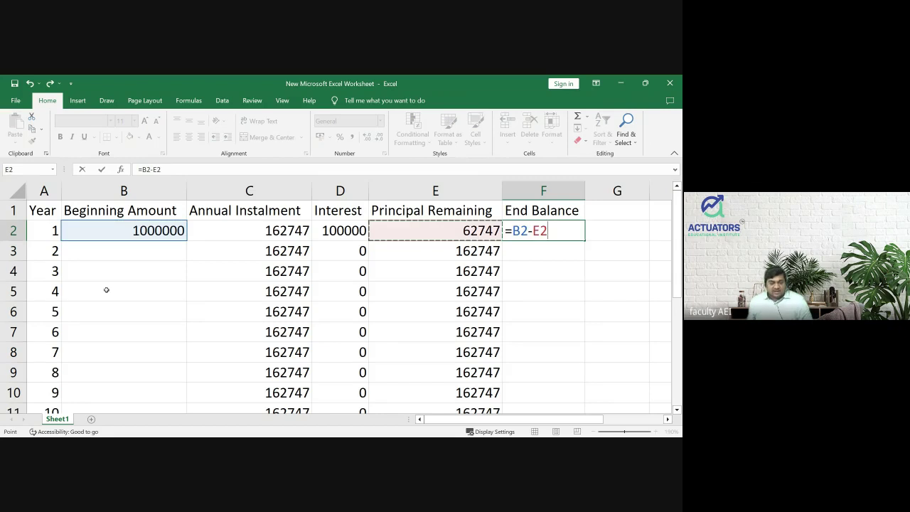
key("Return")
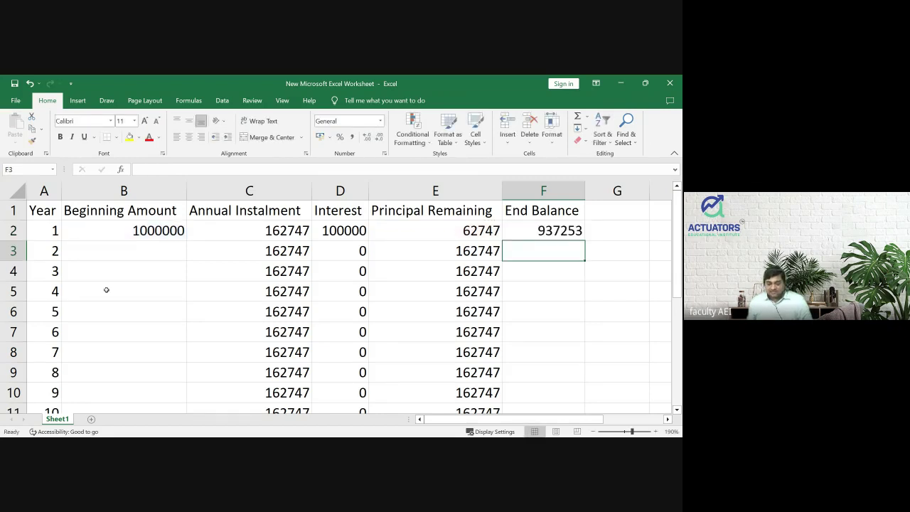
Link year 2's Beginning Amount in cell B3 to year 1's End Balance with =F2
key("Up")
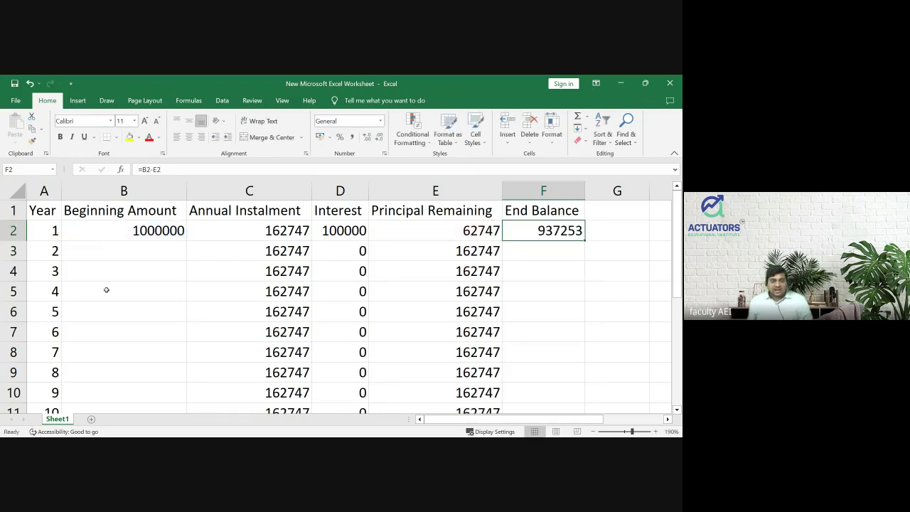
key("Down")
key("Left")
key("Left")
key("Left")
key("Left")
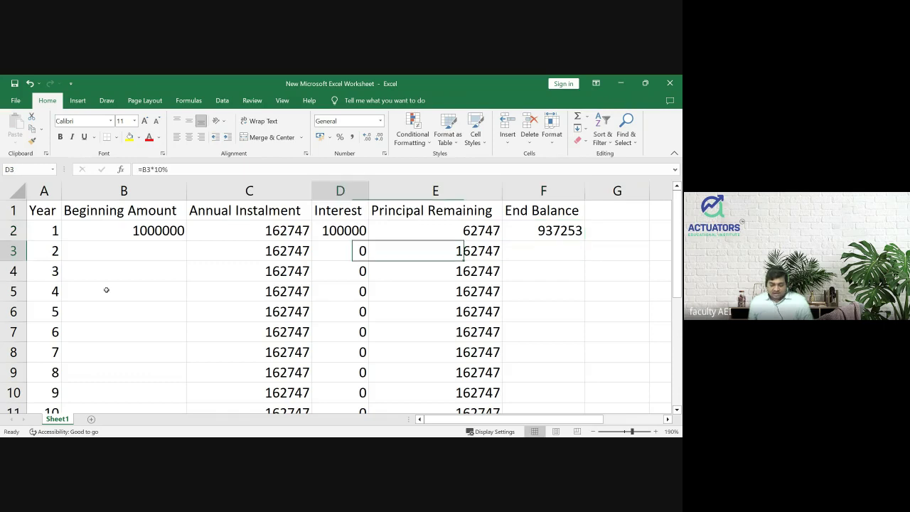
type("=")
key("Right")
key("Right")
key("Right")
key("Right")
key("Up")
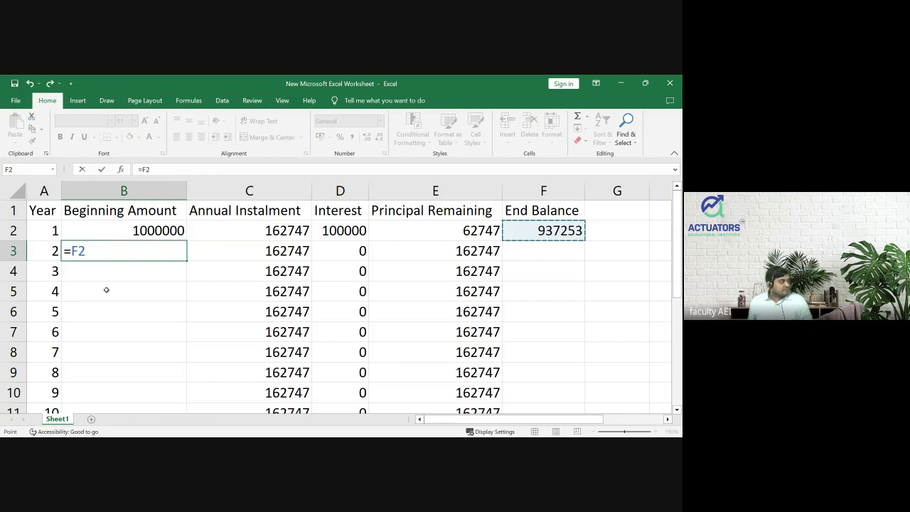
key("Return")
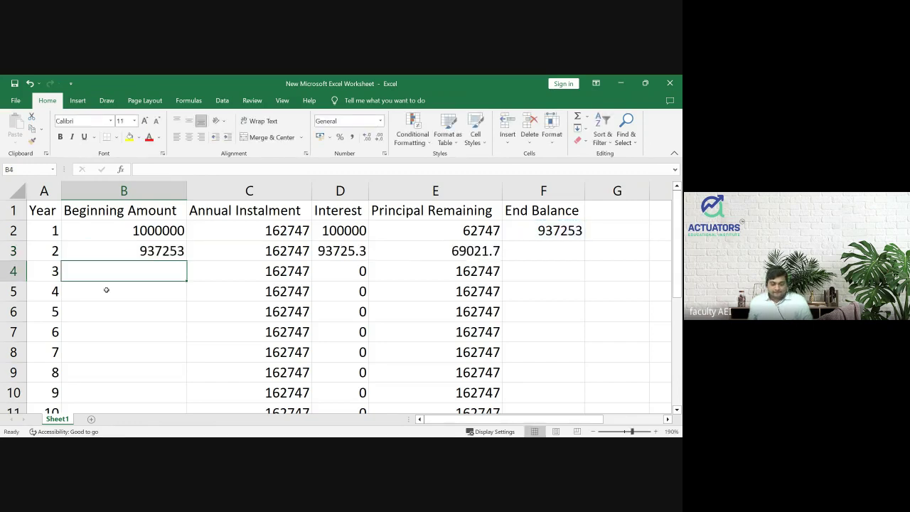
Copy the End Balance formula from F2 down through cell F11
key("Up")
key("Right")
key("Right")
key("Right")
key("Right")
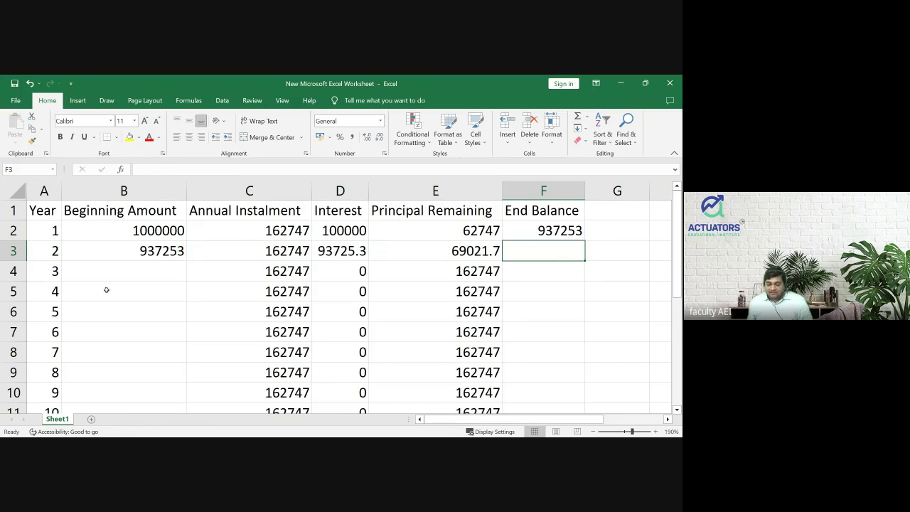
key("Up")
key("ctrl+c")
key("shift+Down")
key("shift+Down")
key("shift+Down")
key("shift+Down")
key("shift+Down")
key("shift+Down")
key("shift+Down")
key("shift+Down")
key("shift+Down")
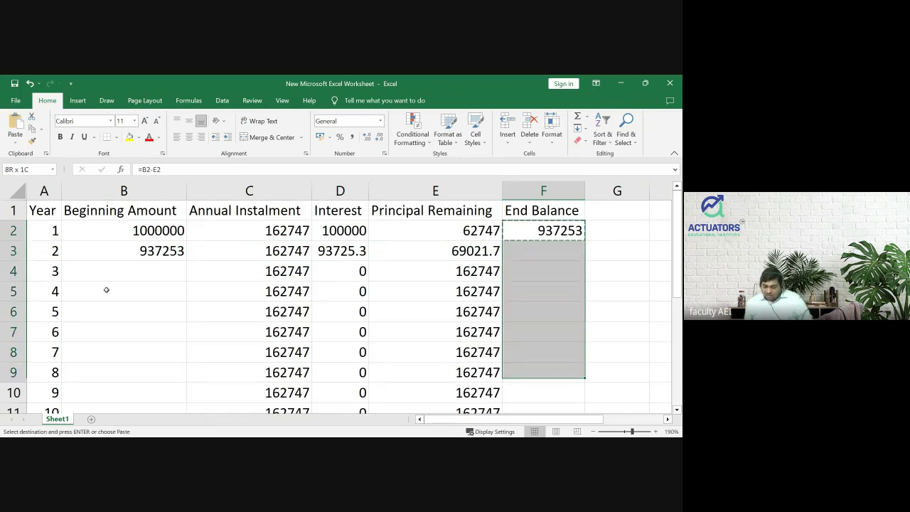
key("Return")
Link year 3's Beginning Amount in cell B4 to year 2's End Balance with =F3
key("Down")
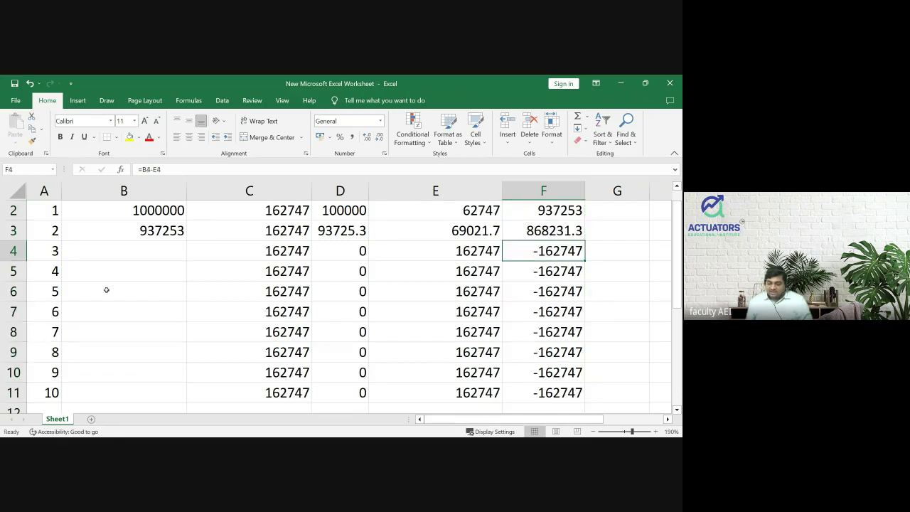
key("Left")
key("Left")
key("Left")
key("Left")
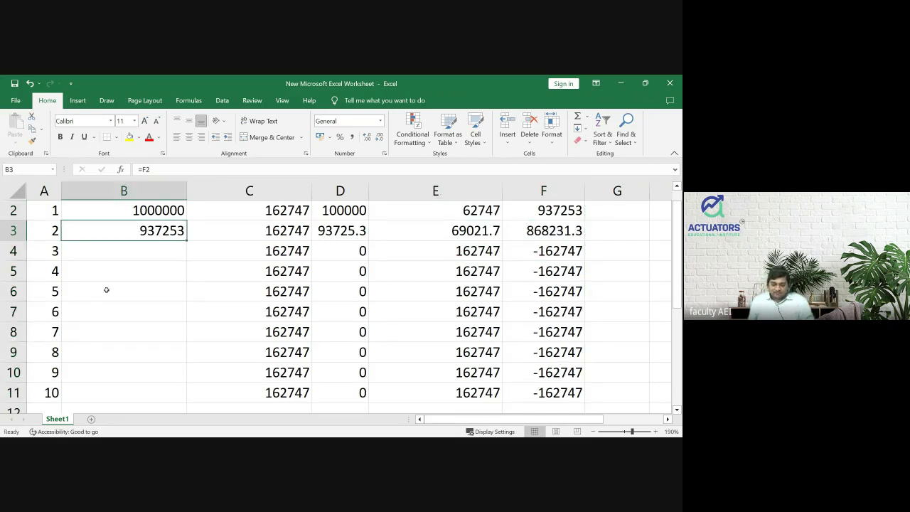
key("Down")
type("=")
key("Right")
key("Right")
key("Right")
key("Right")
key("Up")
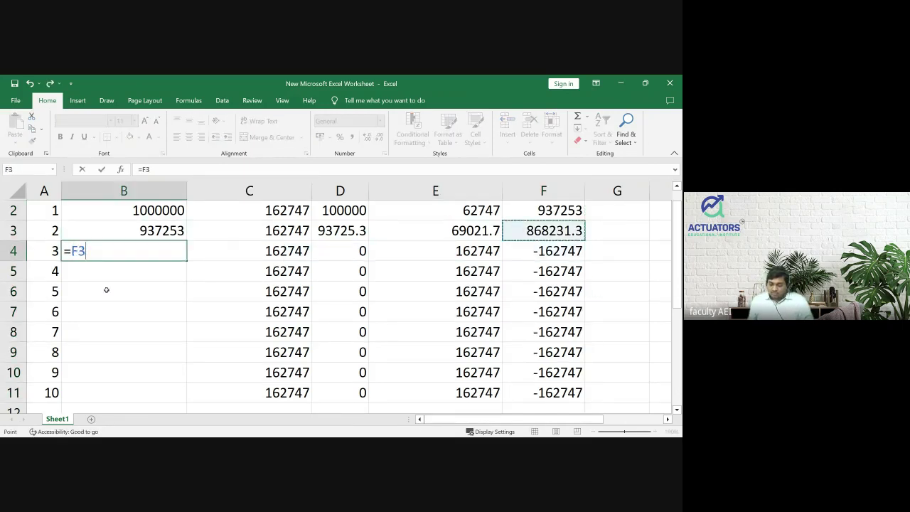
key("Return")
Link year 4's Beginning Amount in cell B5 to year 3's End Balance with =F4
type("=")
key("Right")
key("Right")
key("Right")
key("Up")
key("Return")
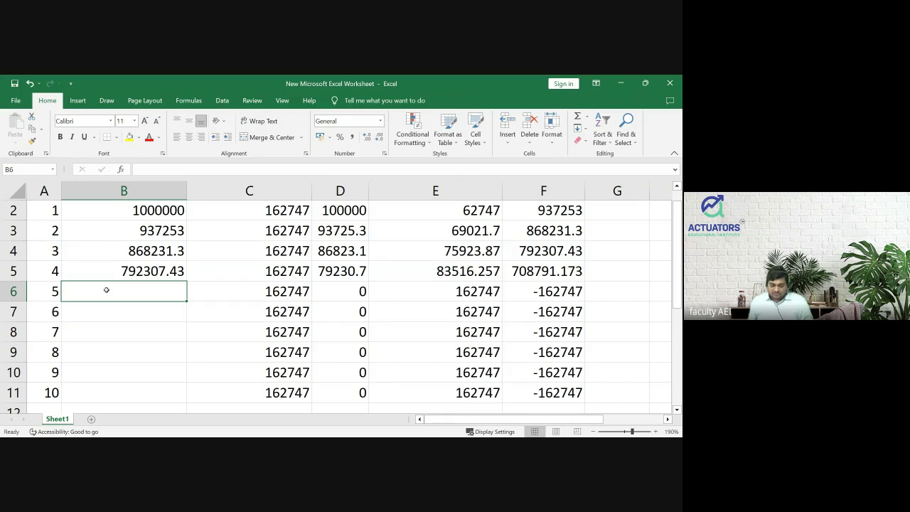
Link year 5's Beginning Amount in cell B6 to year 4's End Balance with =F5
key("Up")
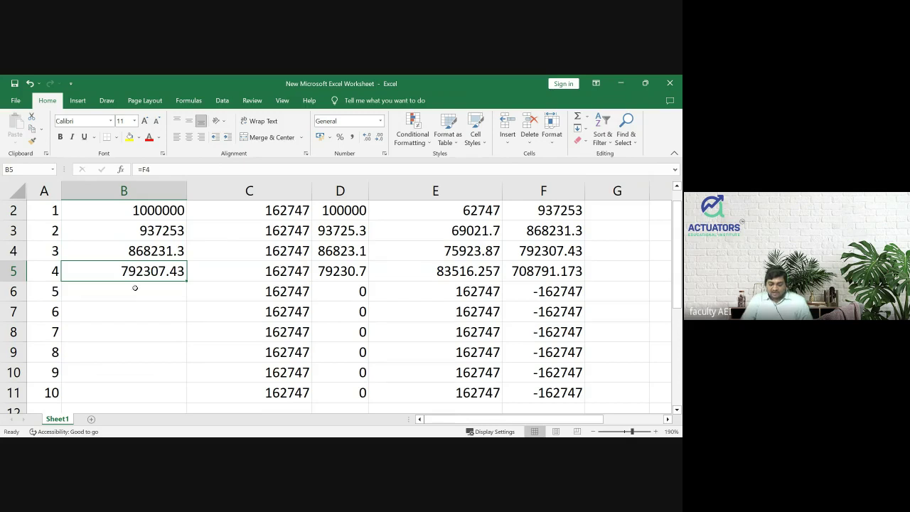
key("Down")
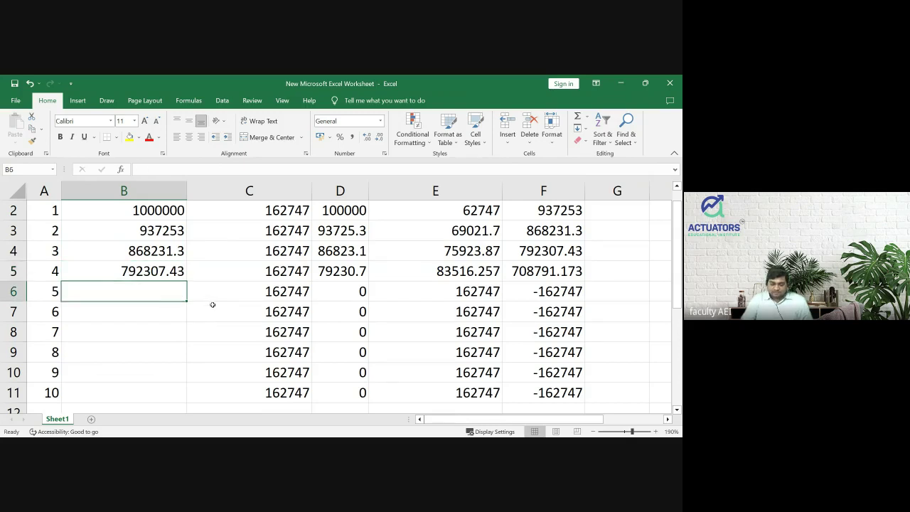
type("=")
key("Right")
key("Right")
key("Right")
key("Right")
key("Up")
key("Return")
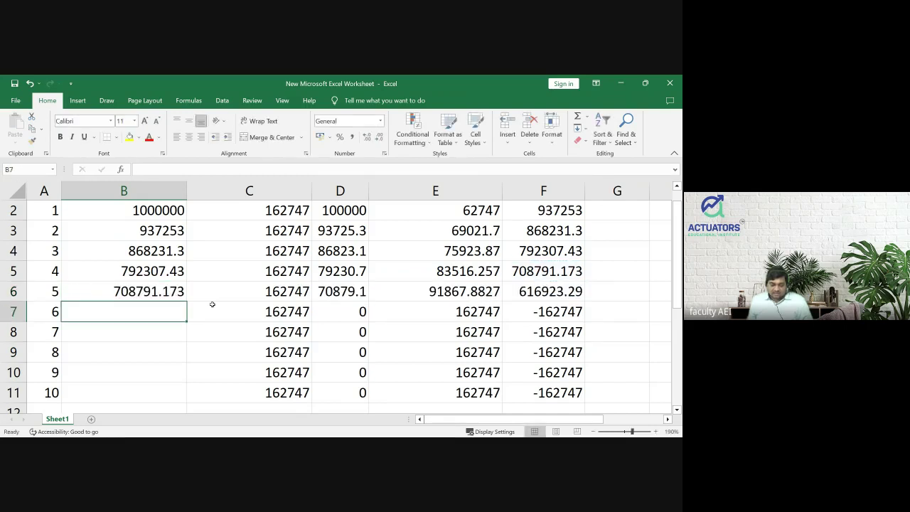
Link year 6's Beginning Amount in cell B7 to year 5's End Balance with =F6
type("=")
key("Right")
key("Right")
key("Right")
key("Right")
key("Up")
key("Return")
Link year 7's Beginning Amount in cell B8 to year 6's End Balance with =F7
type("=")
key("Right")
key("Right")
key("Right")
key("Right")
key("Right")
key("Up")
key("Return")
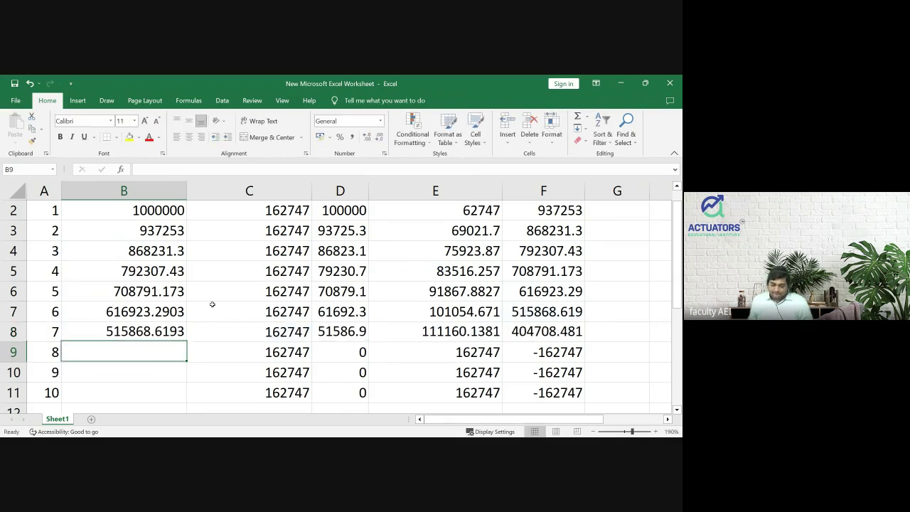
Link year 8's Beginning Amount in cell B9 to year 7's End Balance with =F8
type("=")
key("Right")
key("Right")
key("Right")
key("Right")
key("Right")
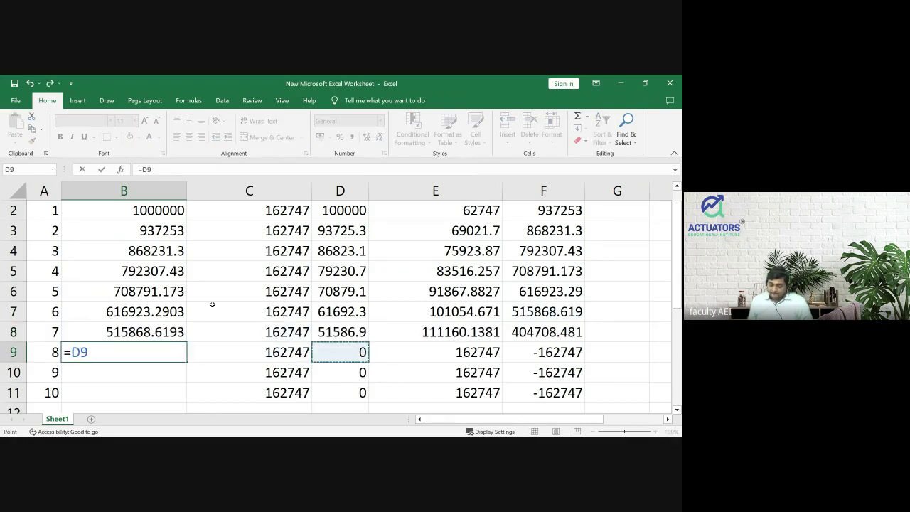
key("Left")
key("Up")
key("Return")
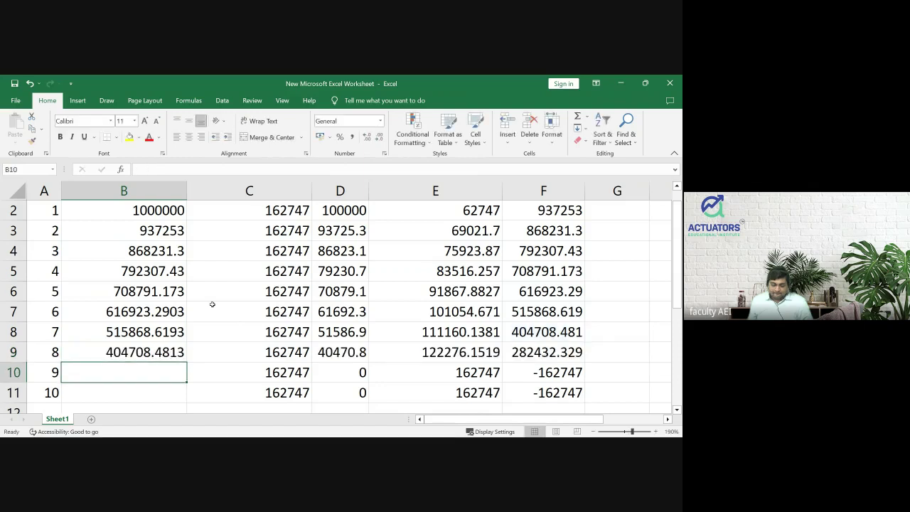
Link year 9's Beginning Amount in cell B10 to year 8's End Balance with =F9
type("=")
key("Right")
key("Up")
key("Return")
Link year 10's Beginning Amount in cell B11 to year 9's End Balance with =F10
type("=")
key("Right")
key("Right")
key("Right")
key("Right")
key("Up")
key("Return")
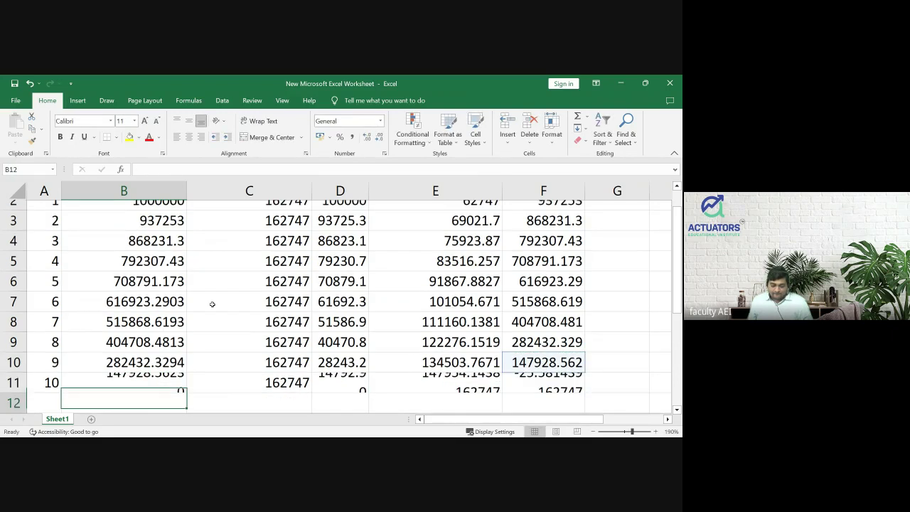
Check the End Balance column from the year 10 value in cell F11 up to its header
key("Up")
key("Right")
key("Right")
key("Right")
key("Right")
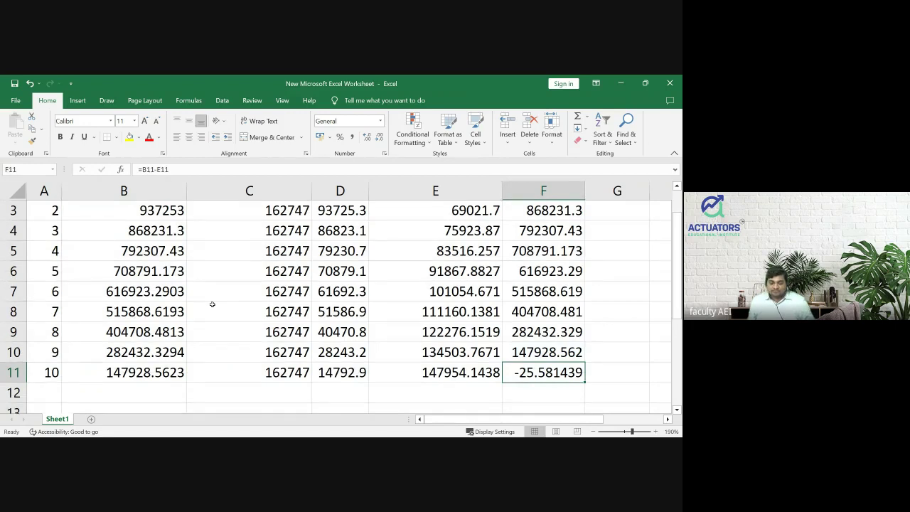
key("Up")
key("Up")
key("Up")
key("Up")
key("Up")
key("Up")
key("Up")
key("Up")
key("Up")
key("Up")
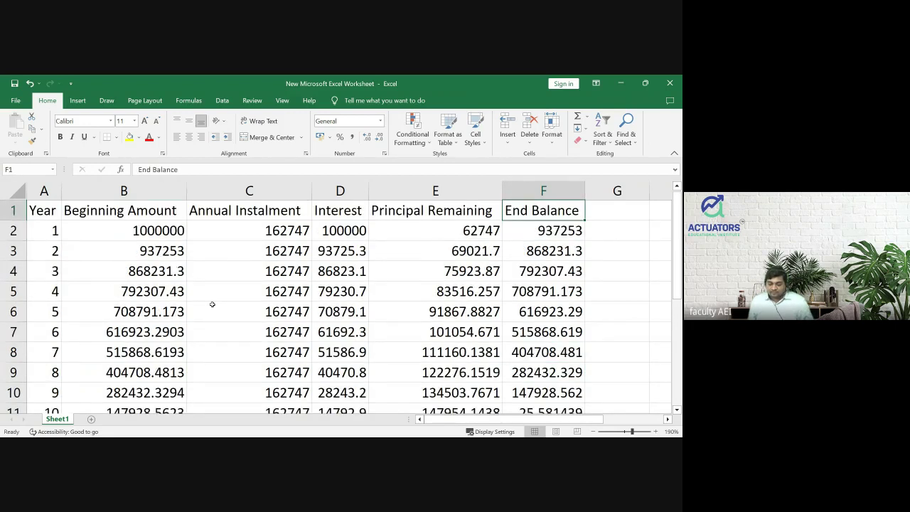
Format the schedule values in A2:F11 to show no decimal places
key("Left")
key("Left")
key("Left")
key("Left")
key("Left")
key("Down")
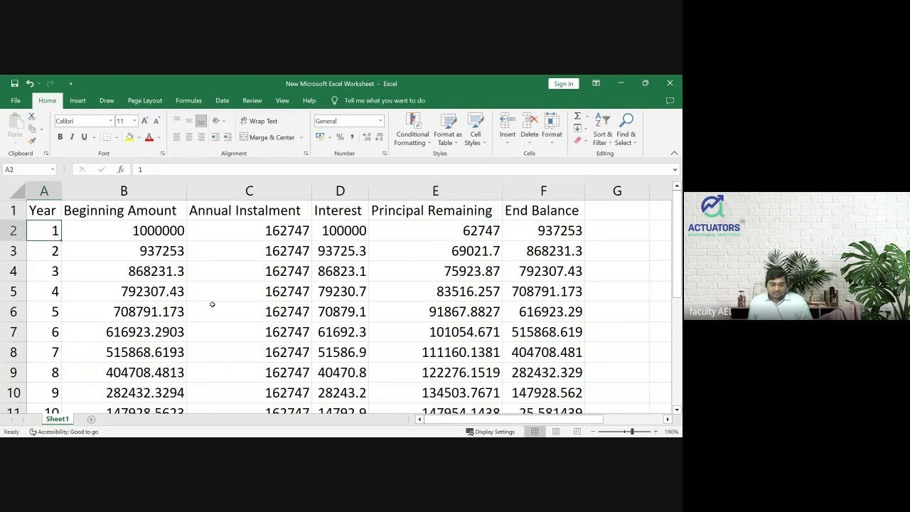
key("shift+Right")
key("shift+Right")
key("shift+Right")
key("shift+Right")
key("shift+Right")
key("shift+Down")
key("shift+Down")
key("shift+Down")
key("shift+Down")
key("shift+Down")
key("shift+Down")
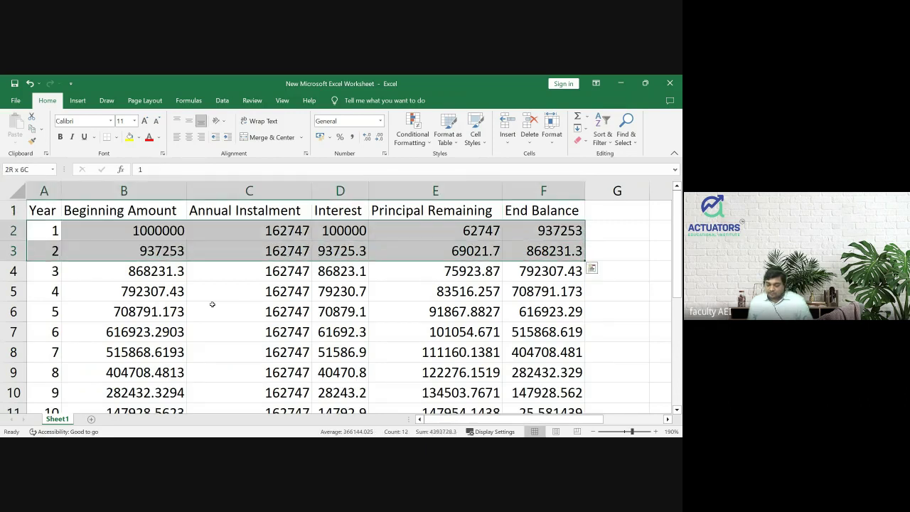
key("shift+Down")
key("shift+Down")
key("shift+Down")
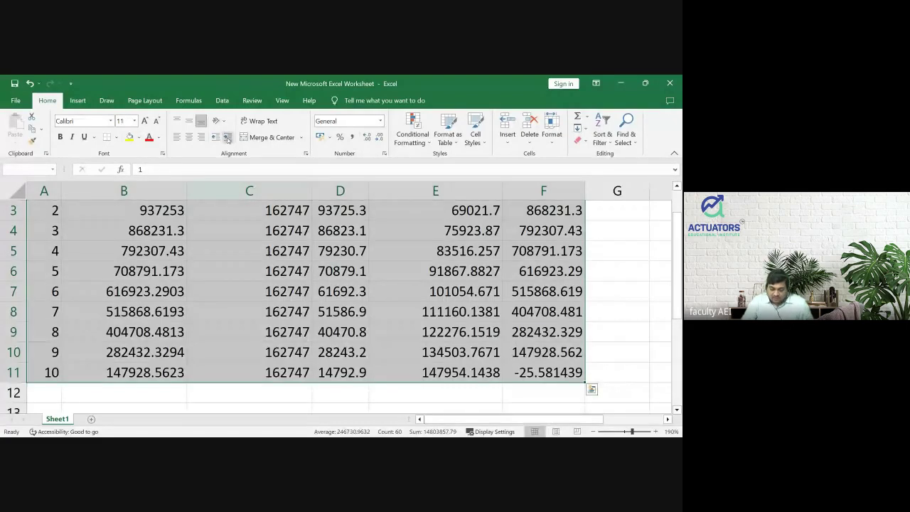
left_click(378, 139)
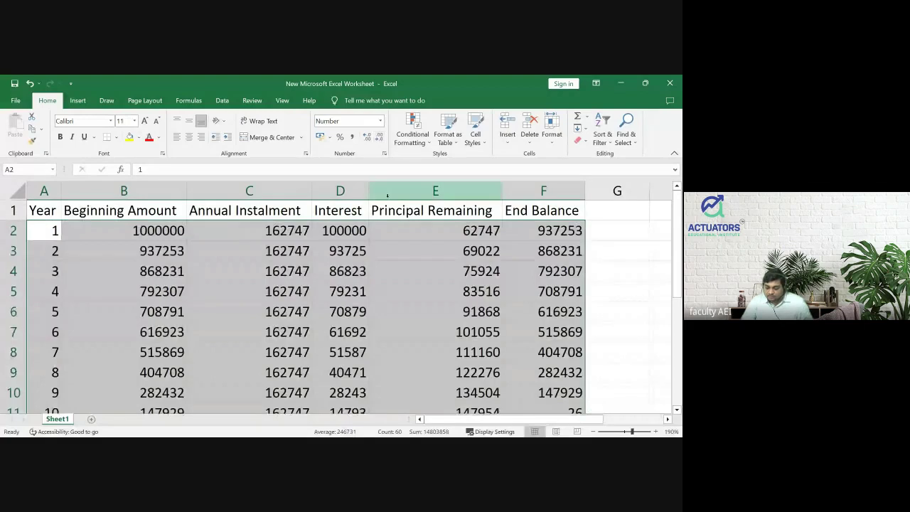
Review the rounded schedule down to year 10 with the sheet zoomed to 180%
left_click(408, 306)
scroll(412, 354, "down", 1)
scroll(413, 353, "down", 3)
scroll(412, 353, "up", 4)
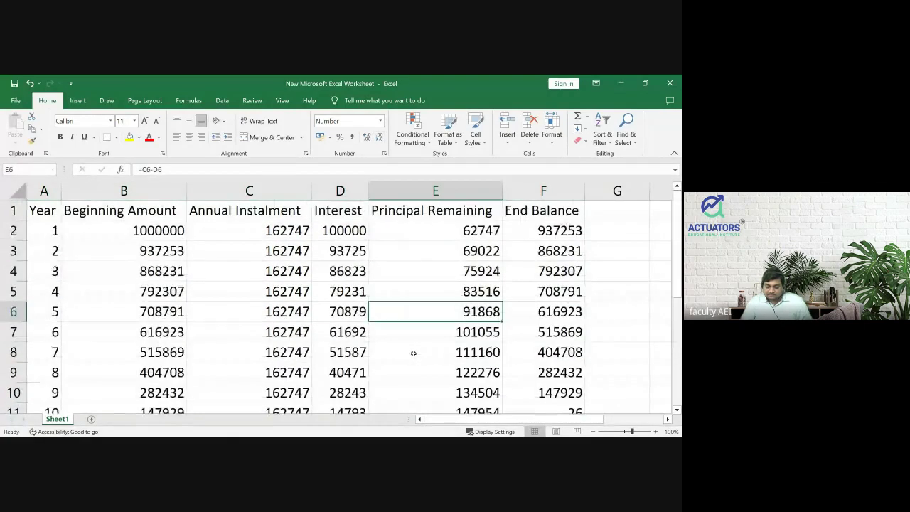
left_click(619, 340)
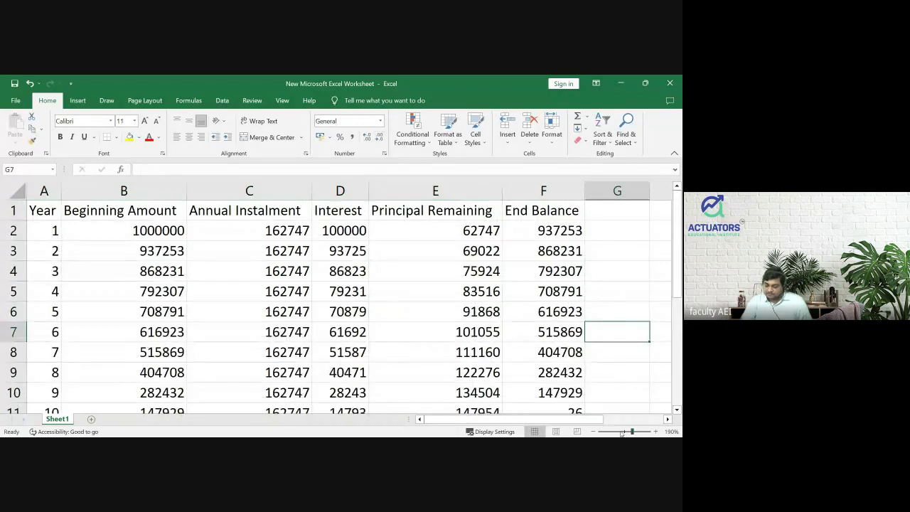
left_click(594, 433)
key("Down")
key("Down")
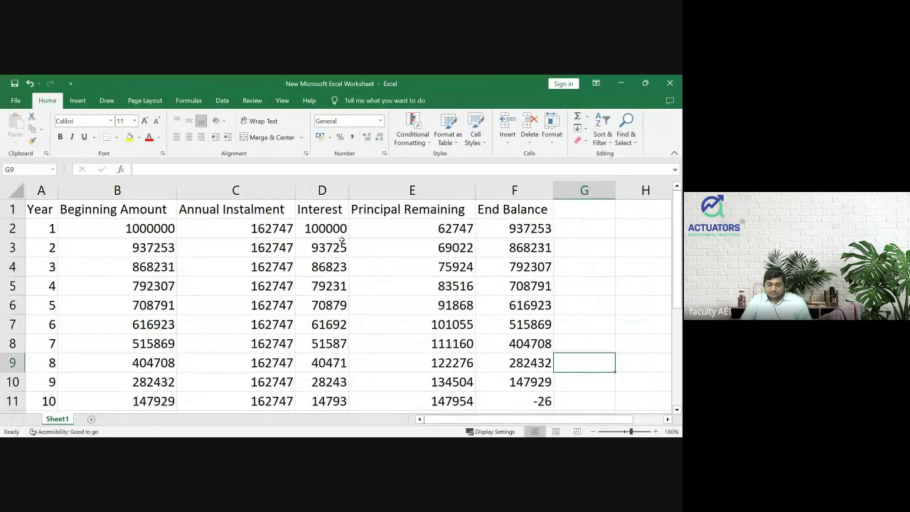
Examine the ten yearly Interest values in D2:D11
left_click_drag(322, 228, 325, 397)
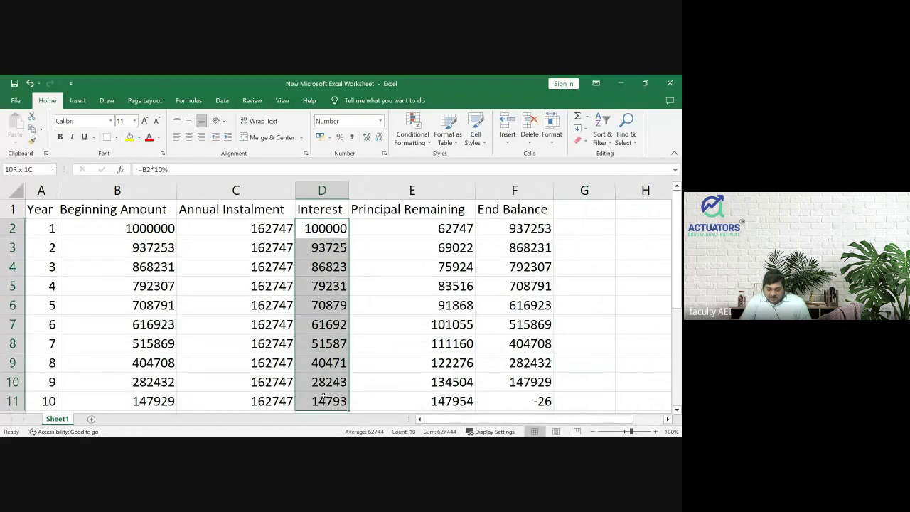
left_click(325, 397)
left_click(339, 228)
left_click_drag(339, 228, 351, 398)
left_click(351, 398)
left_click_drag(329, 267, 336, 309)
left_click(324, 361)
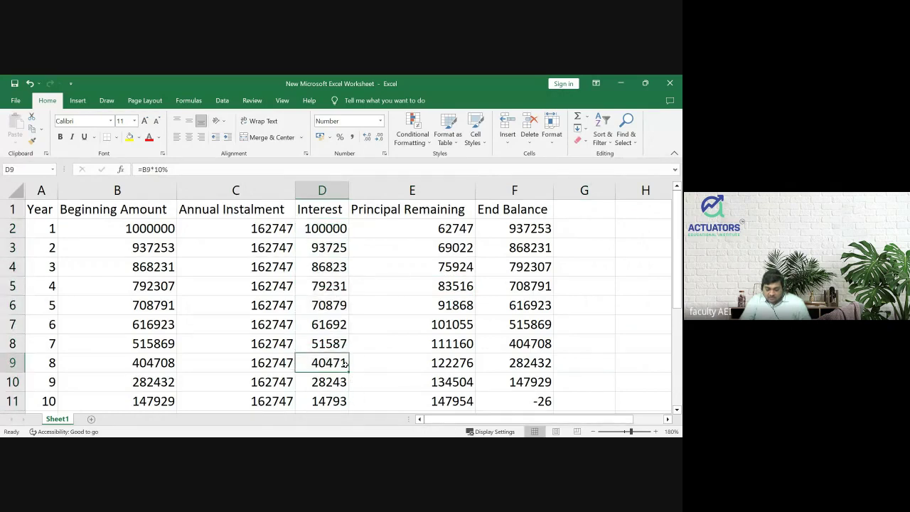
Total the Interest column in cell D12 with =SUM(D2:D11)
left_click(360, 359)
key("Down")
key("Down")
key("Down")
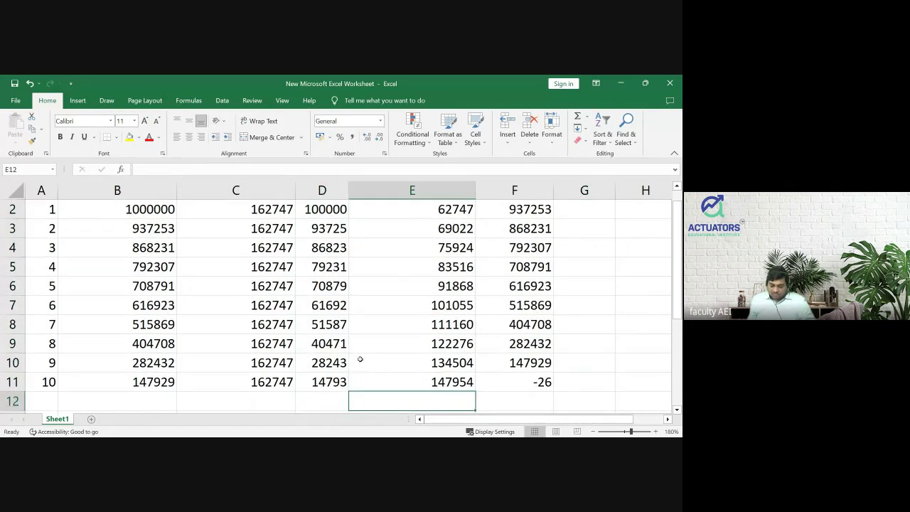
key("Left")
type("=sum9")
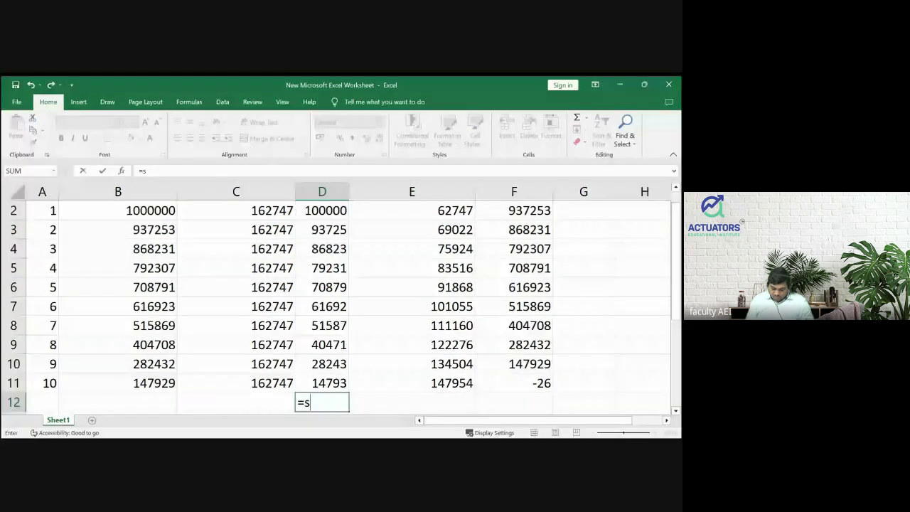
key("BackSpace")
type("(")
key("Up")
key("Up")
key("Up")
key("Up")
key("Up")
key("Up")
key("Up")
key("Up")
key("Up")
key("Up")
key("shift+Down")
key("shift+Down")
key("shift+Down")
key("shift+Down")
key("shift+Down")
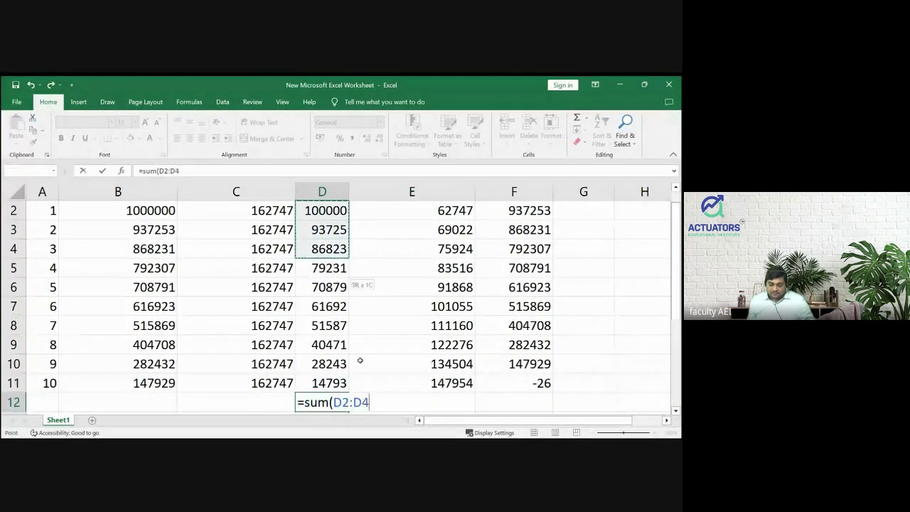
key("shift+Down")
key("shift+Down")
key("shift+Down")
key("shift+Down")
type(")")
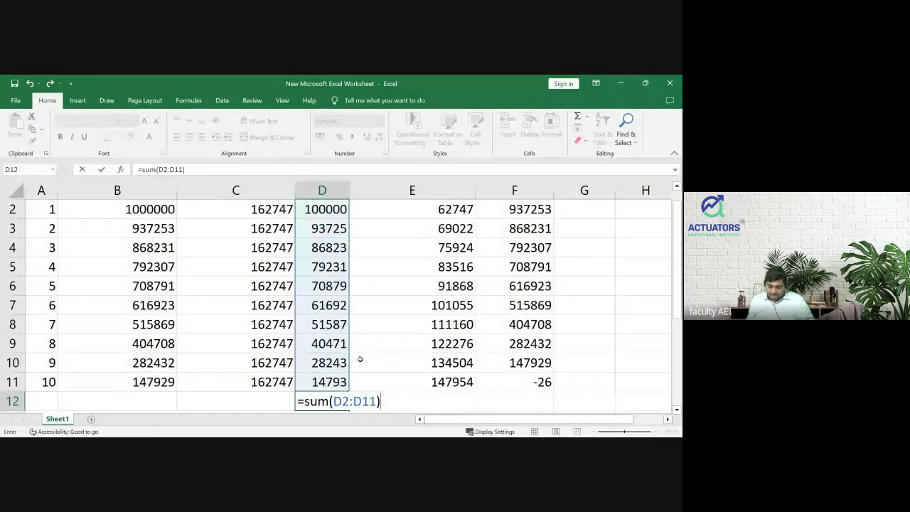
key("Return")
key("Up")
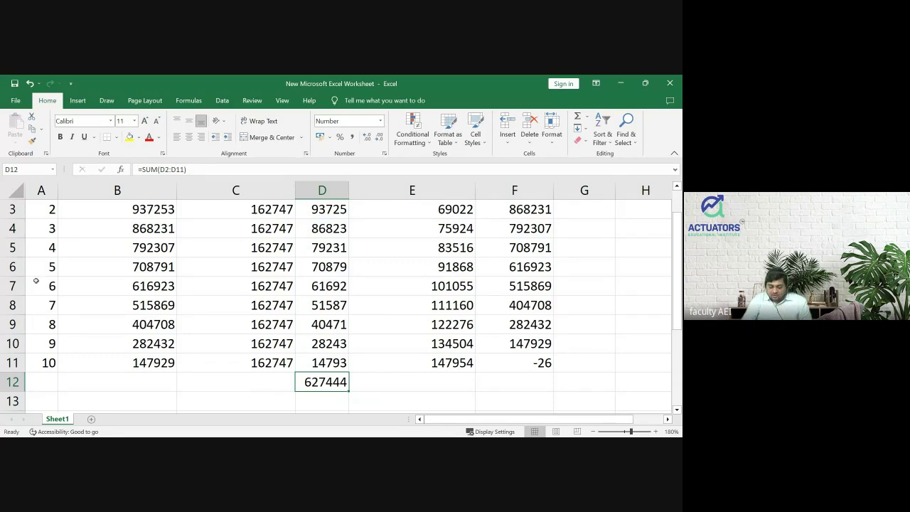
Review the schedule from the header row down to the interest total in row 12
key("super+Tab")
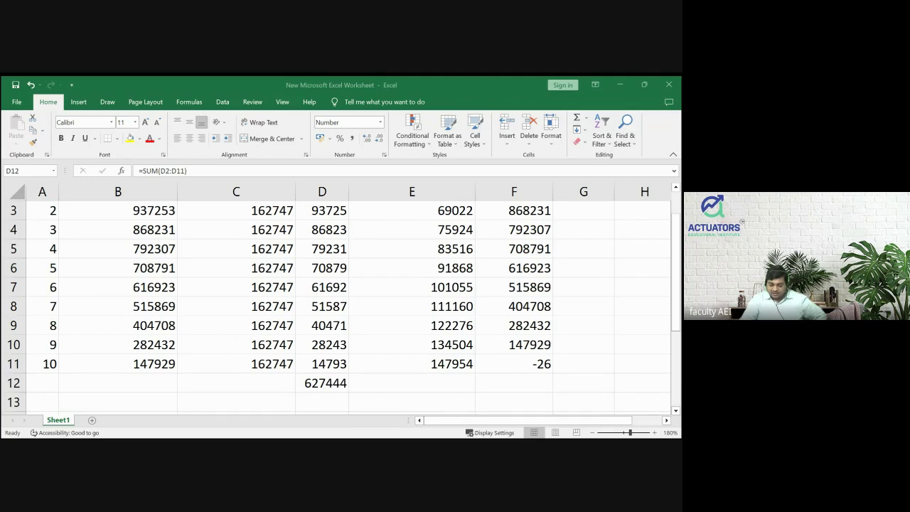
scroll(399, 300, "up", 1)
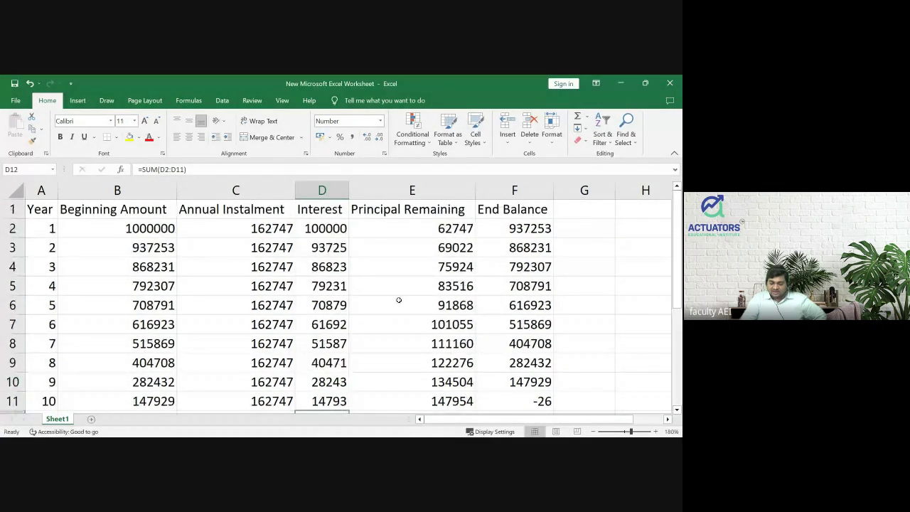
double_click(399, 301)
key("Escape")
left_click(602, 334)
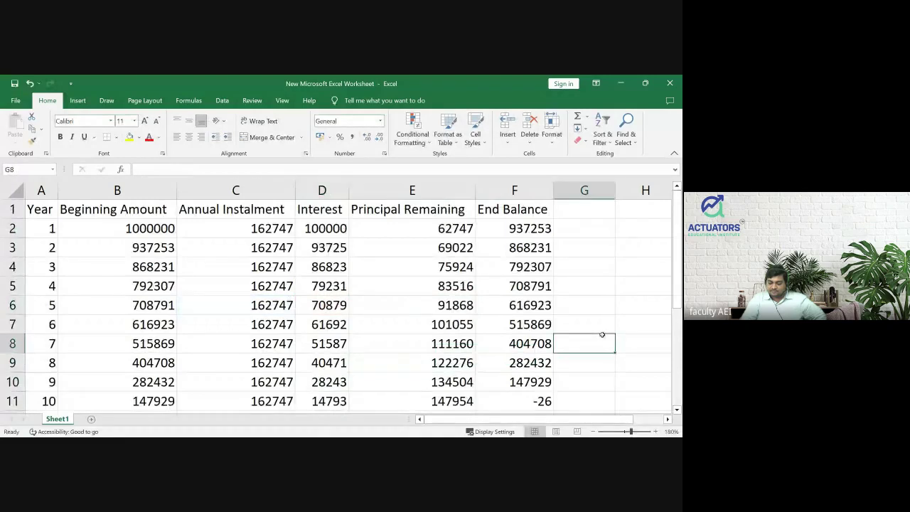
left_click(606, 378)
key("Down")
key("Down")
key("Down")
Make the column headers in A1:F1 bold and underlined
key("Up")
key("Up")
key("Up")
key("Up")
key("Up")
key("Up")
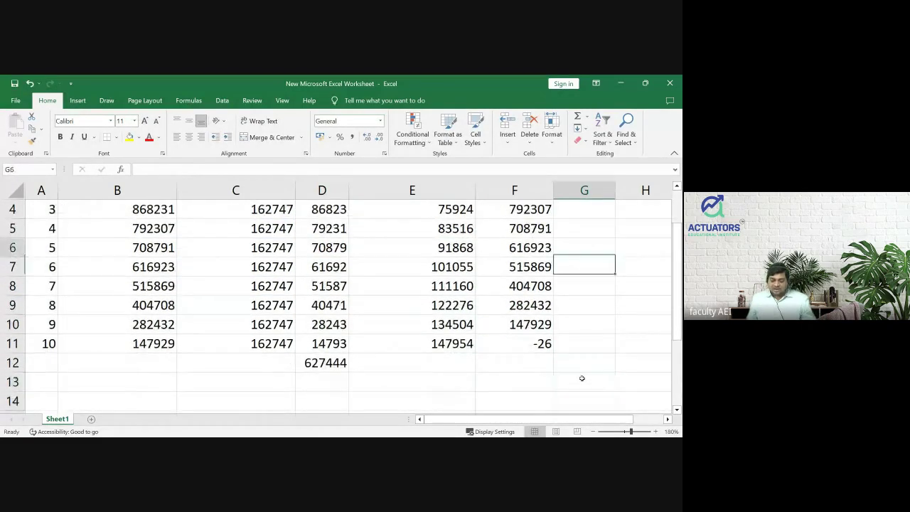
key("Up")
key("Up")
key("Up")
key("Up")
key("Up")
key("Up")
key("Left")
key("Left")
key("Home")
key("shift+Right")
key("shift+Right")
key("shift+Right")
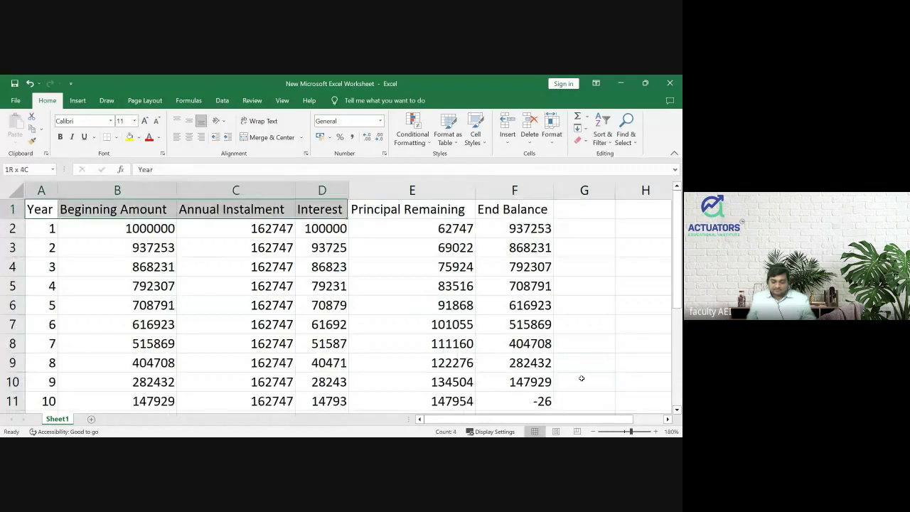
key("shift+Right")
key("shift+Right")
key("ctrl+b")
key("ctrl+u")
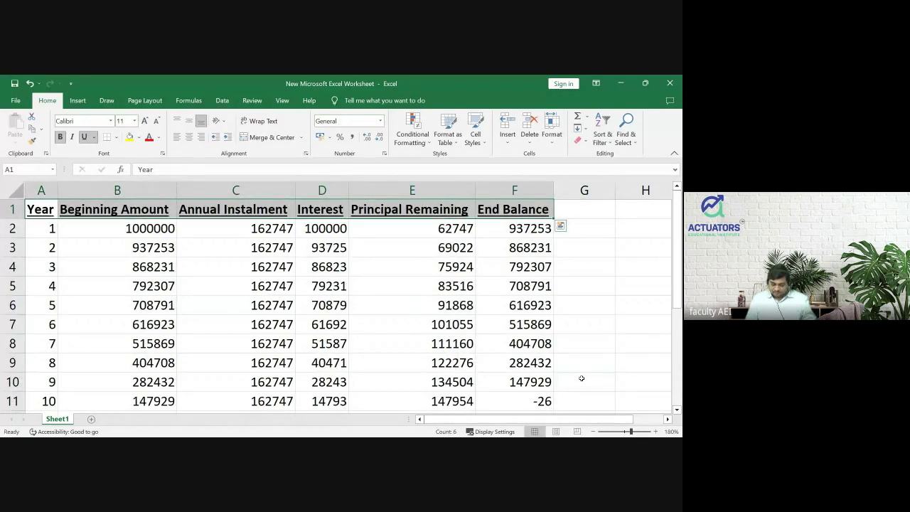
Check the formatted amortization schedule from the Year column down to row 12 and back to the Beginning Amount header
key("Down")
key("Down")
key("Down")
key("Down")
key("Down")
key("Down")
key("Down")
key("Down")
key("Down")
key("Down")
key("Down")
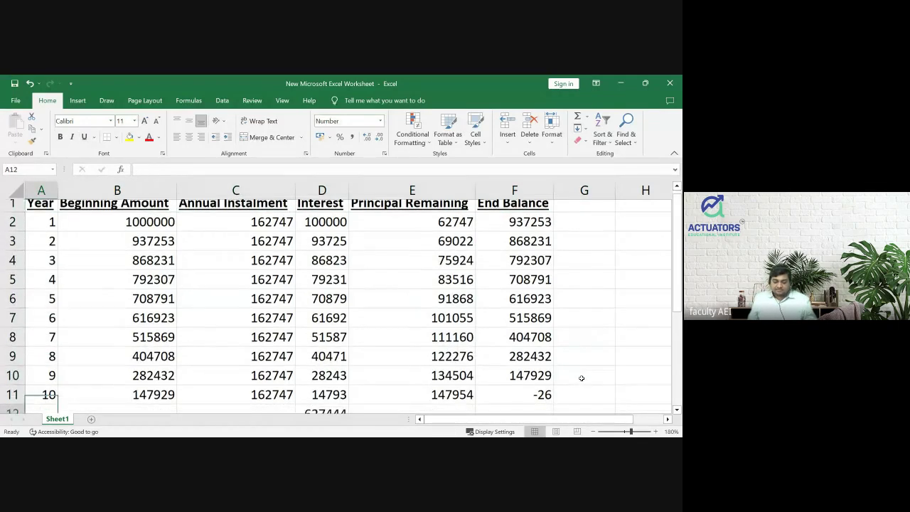
key("Up")
key("Right")
key("Up")
key("Up")
key("Up")
key("Up")
key("Up")
key("Up")
key("Up")
key("Up")
key("Up")
key("Up")
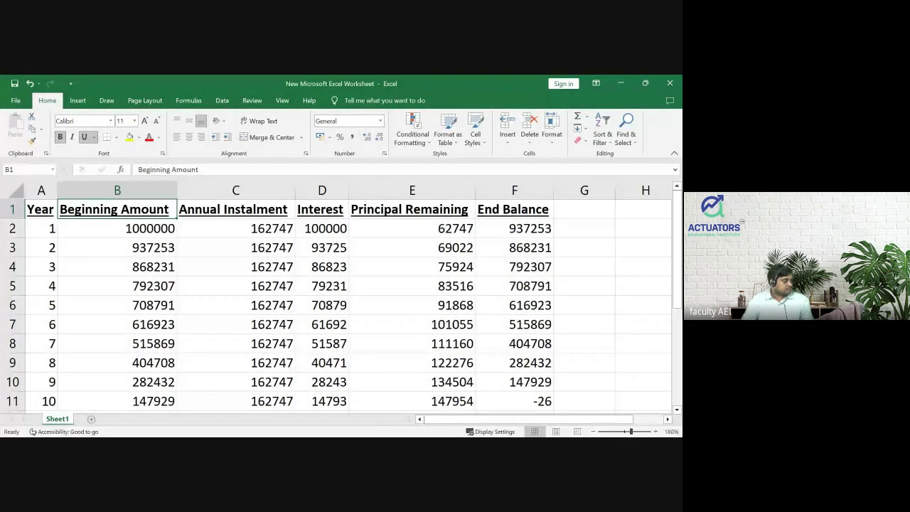
Switch to the AP FM Class 1 PDF notes and review the handwritten Loan Amortisation Schedule for years 1 to 10
key("alt+Tab")
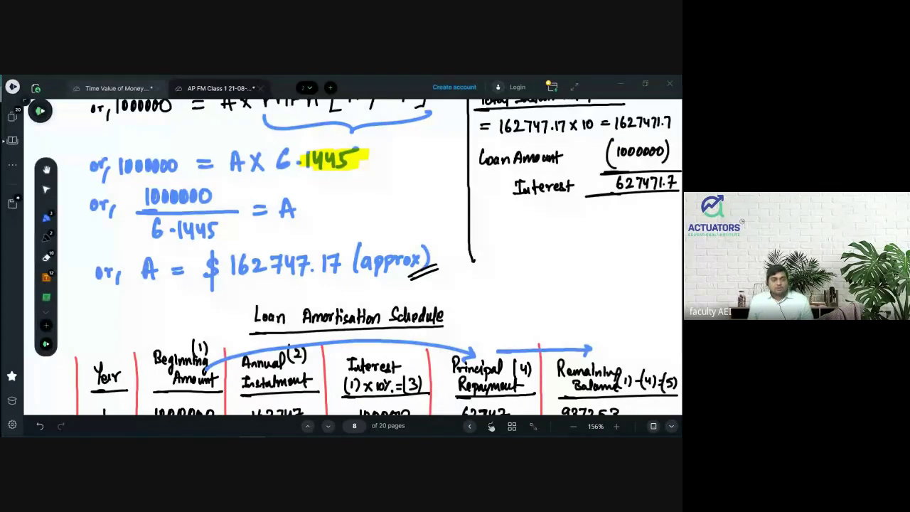
scroll(352, 256, "down", 5)
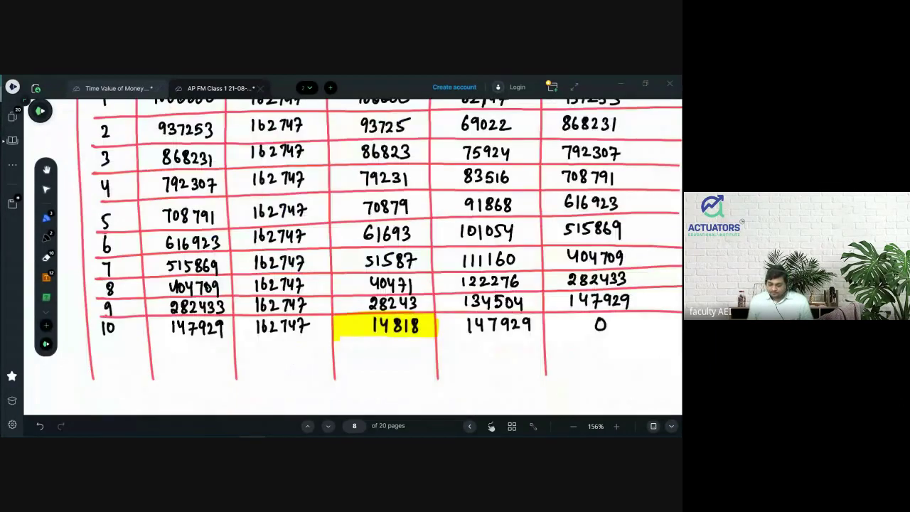
scroll(491, 427, "up", 5)
scroll(491, 426, "down", 2)
scroll(491, 427, "down", 2)
scroll(491, 427, "down", 1)
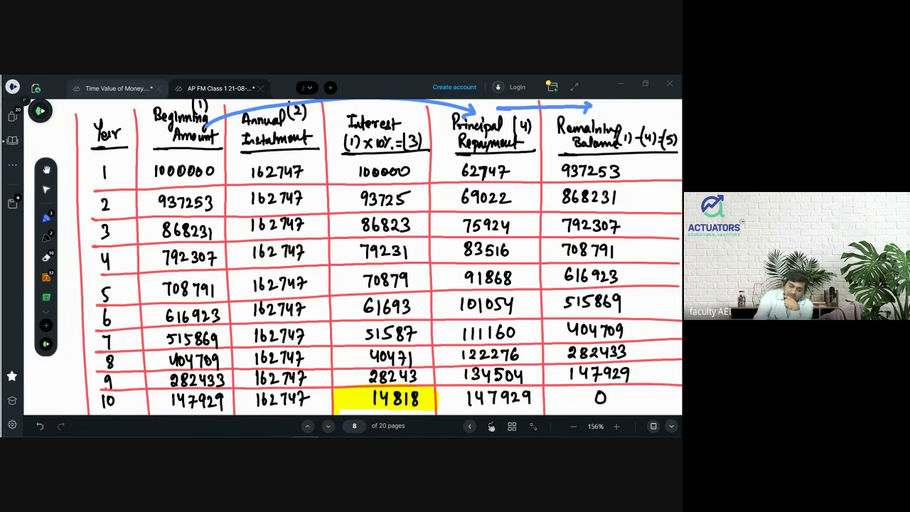
Bring up the Time Value of Money document and go to the Illustration 14 lottery annuity question
left_click(122, 90)
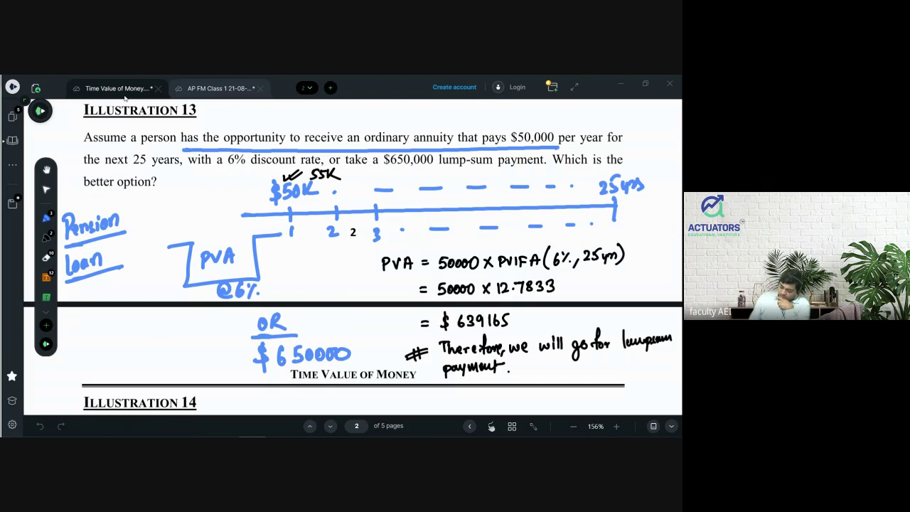
scroll(124, 94, "down", 2)
scroll(125, 98, "down", 4)
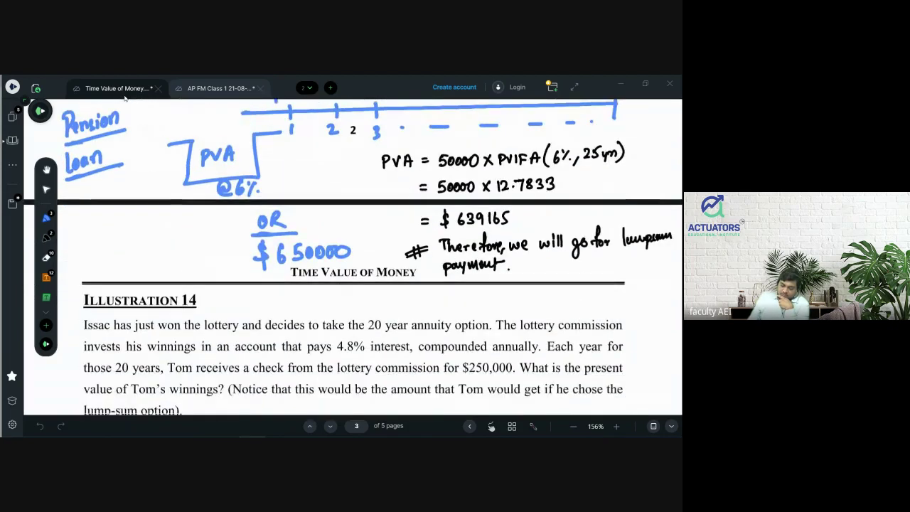